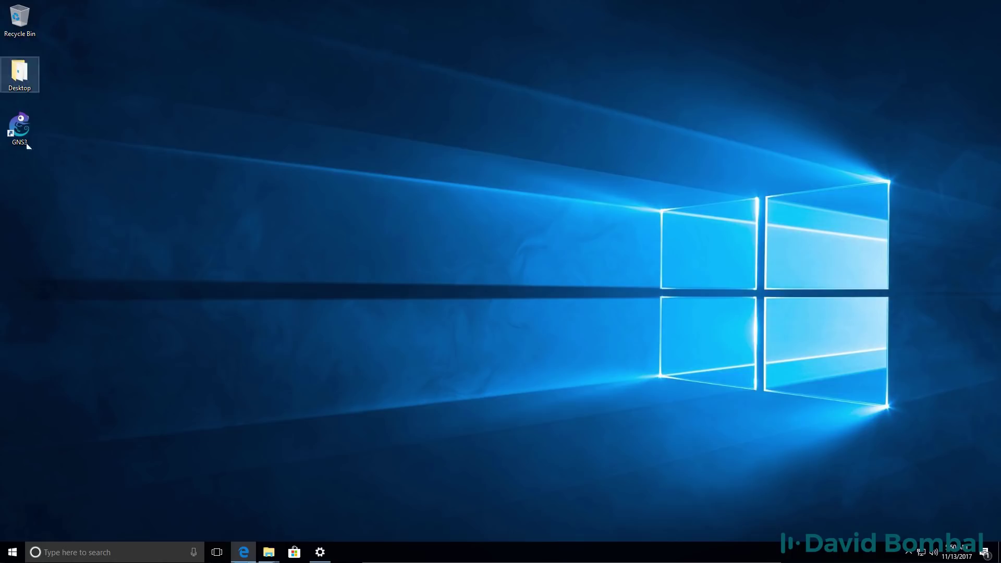
# - Launch GNS3, cancel the Setup Wizard, and confirm the local server is running (CPU 11.7%, RAM 44.8%)
pyautogui.doubleClick(24, 133)
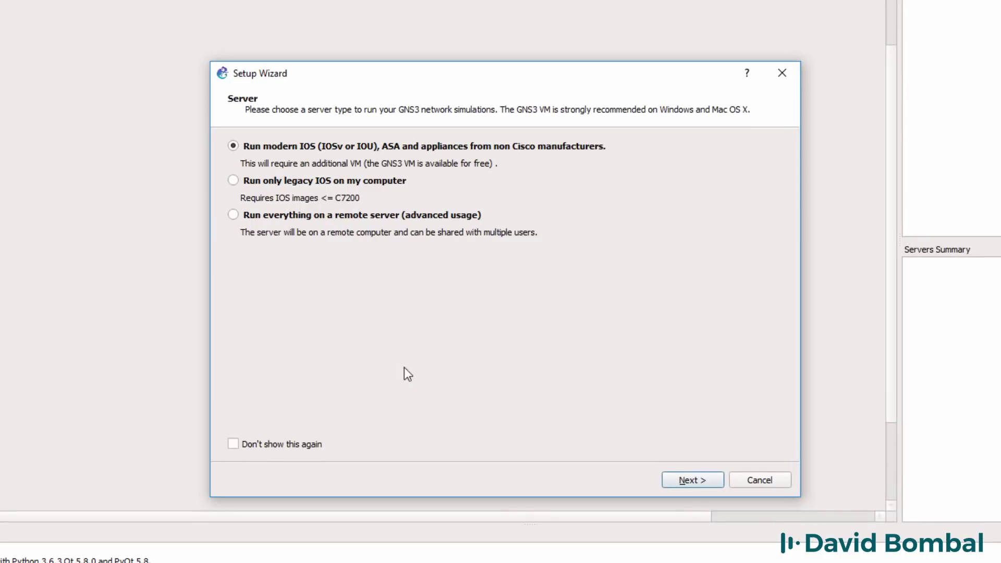
pyautogui.click(787, 483)
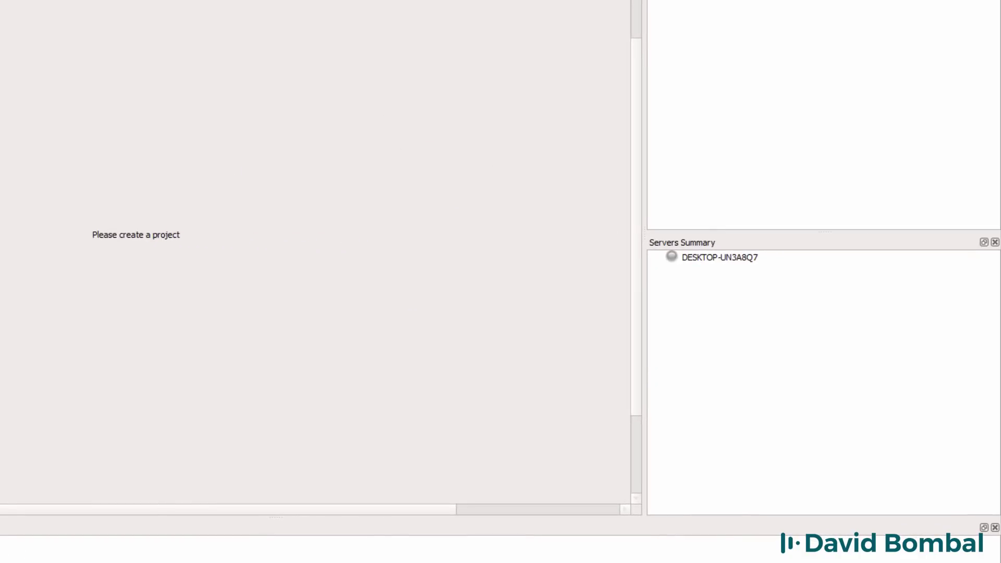
pyautogui.click(736, 260)
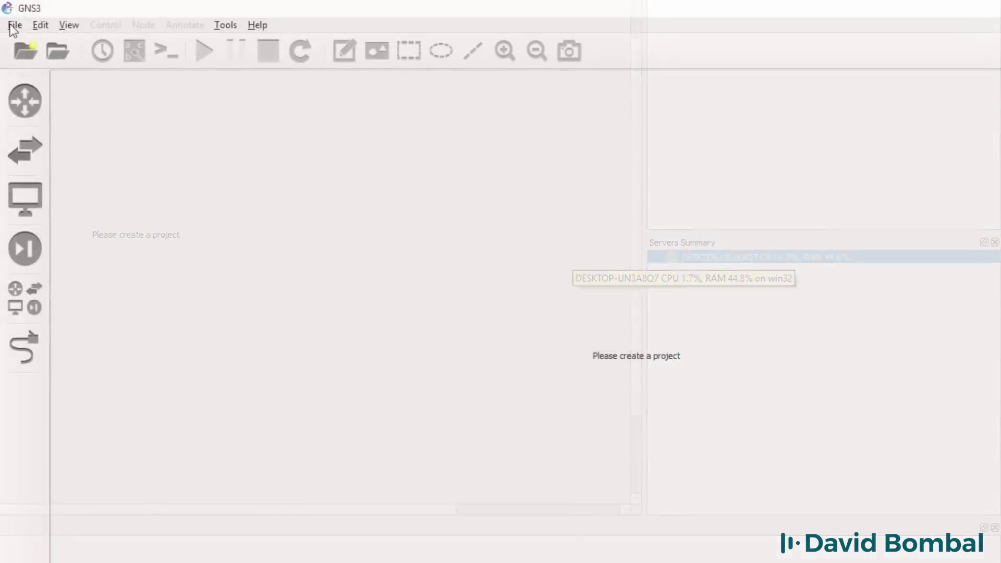
# - Start a new blank project named first-gns3-project, keep the default location, and confirm it
pyautogui.click(15, 25)
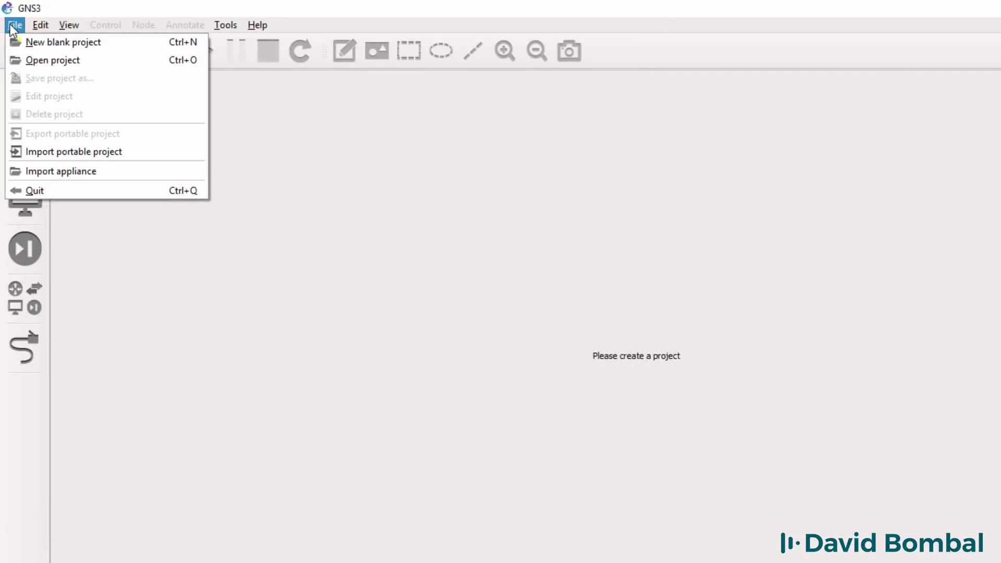
pyautogui.click(36, 42)
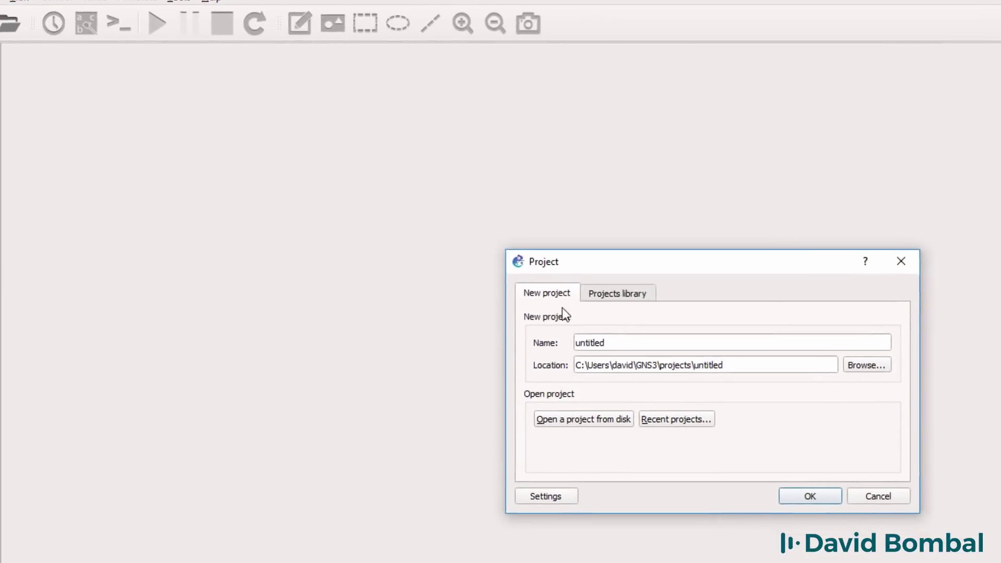
pyautogui.press('BackSpace')
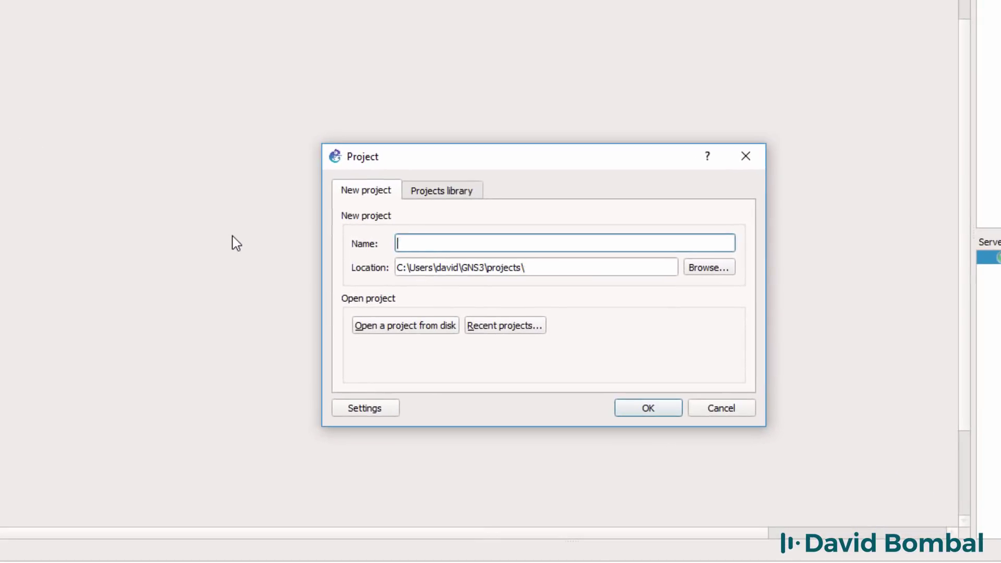
pyautogui.write('first-gns3-')
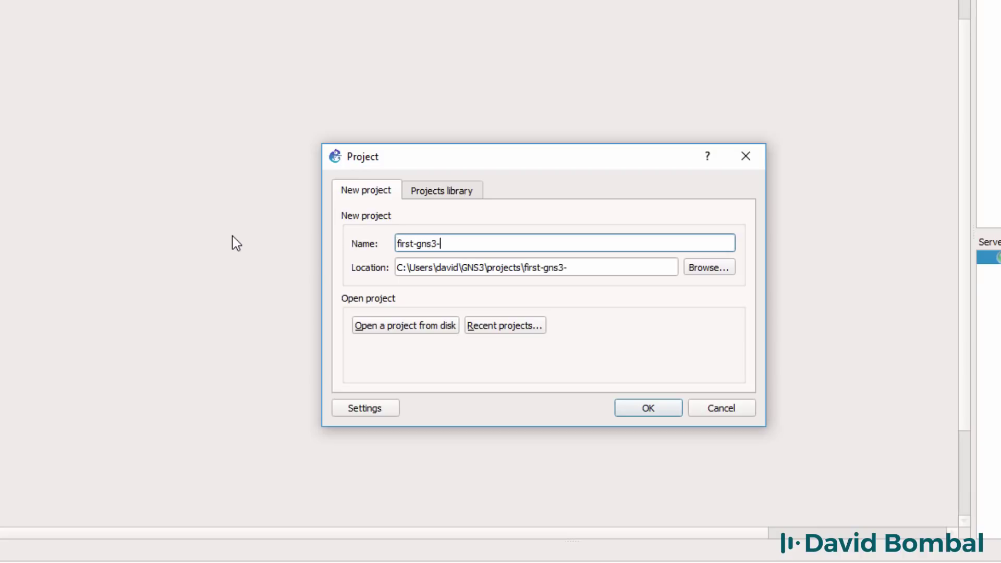
pyautogui.write('project')
pyautogui.click(607, 270)
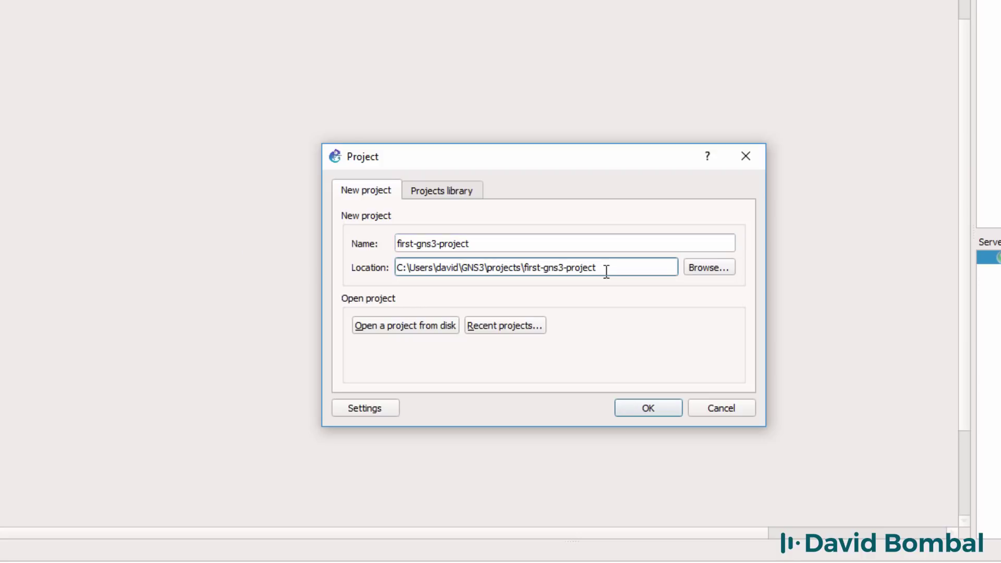
pyautogui.moveTo(599, 268); pyautogui.dragTo(274, 256)
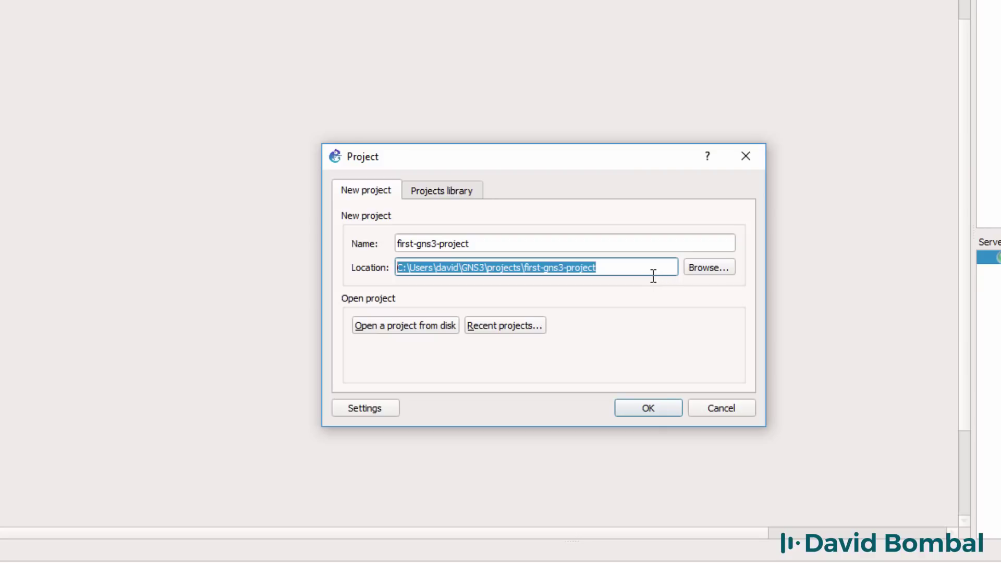
pyautogui.click(646, 405)
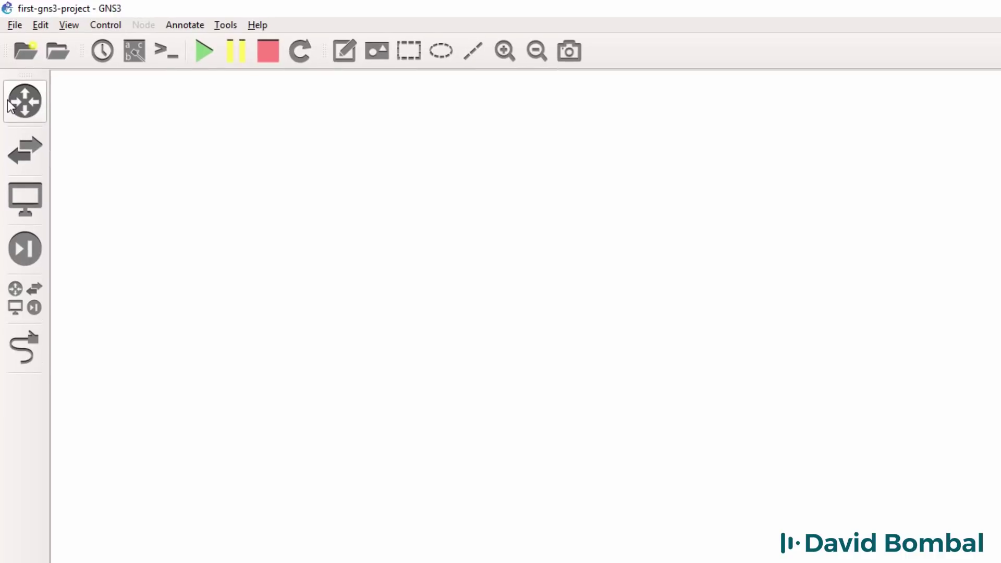
# - Browse router appliances, cycling the filter through Available, Installed and all, ending on Available
pyautogui.click(11, 106)
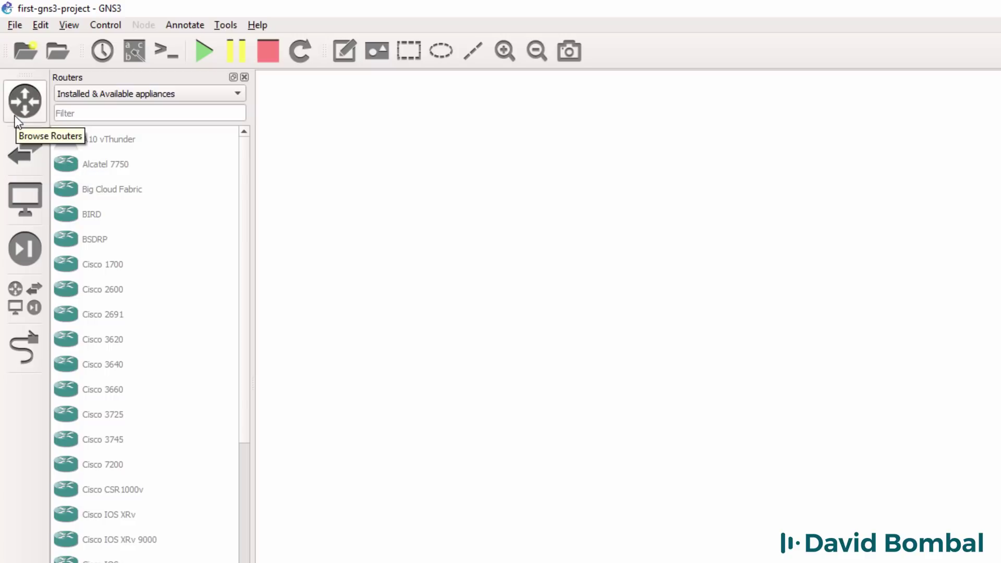
pyautogui.click(134, 95)
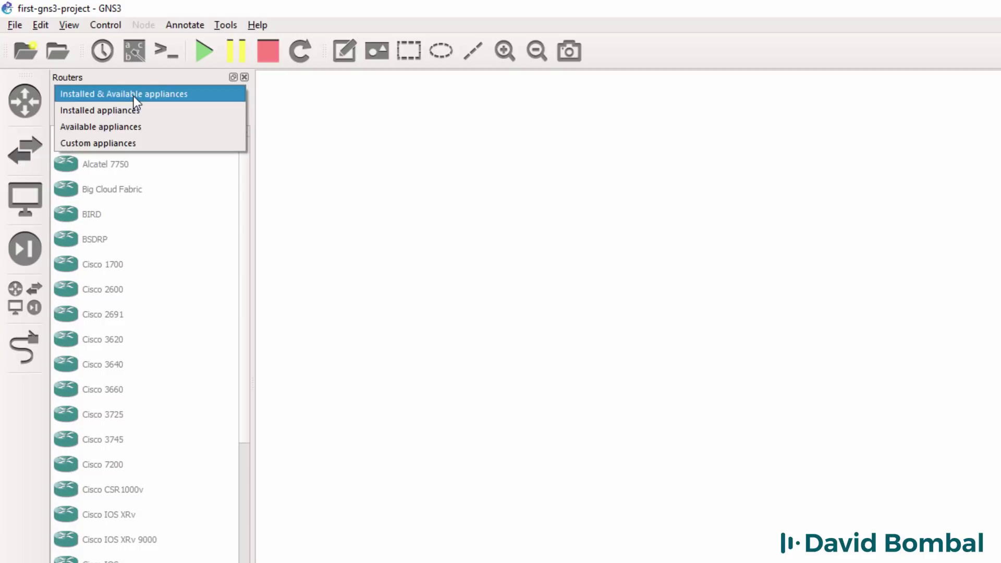
pyautogui.click(131, 127)
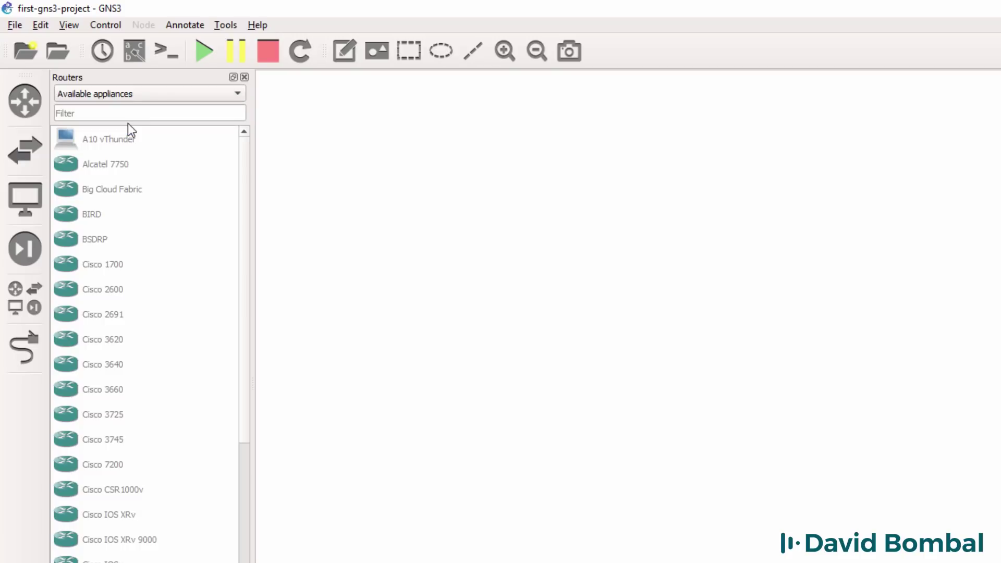
pyautogui.click(117, 95)
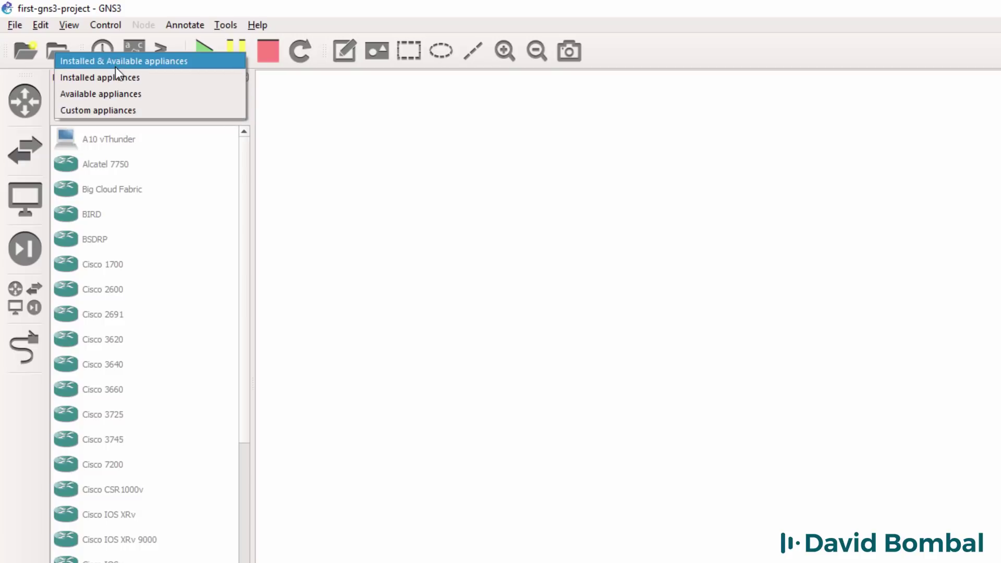
pyautogui.click(118, 84)
pyautogui.click(118, 92)
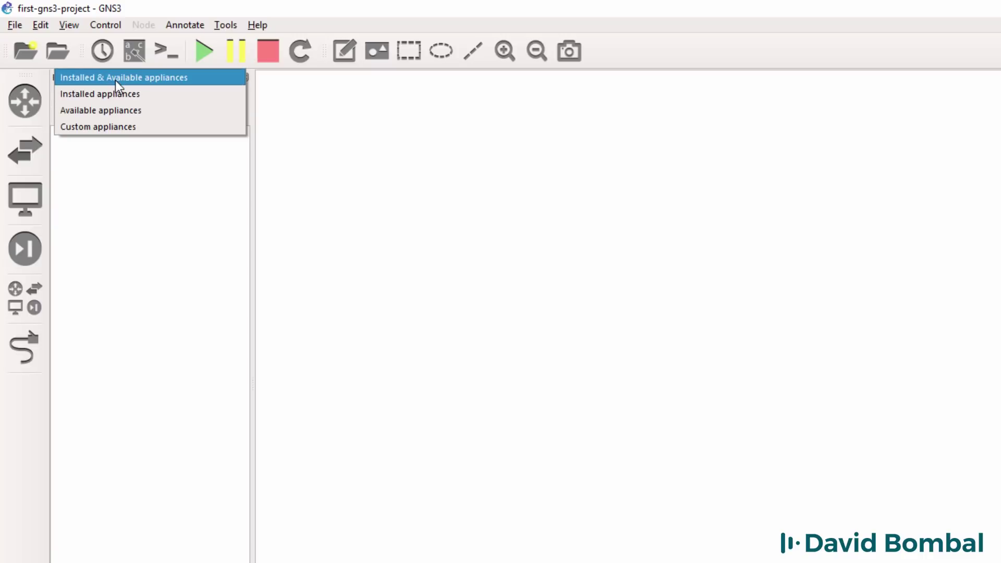
pyautogui.click(115, 81)
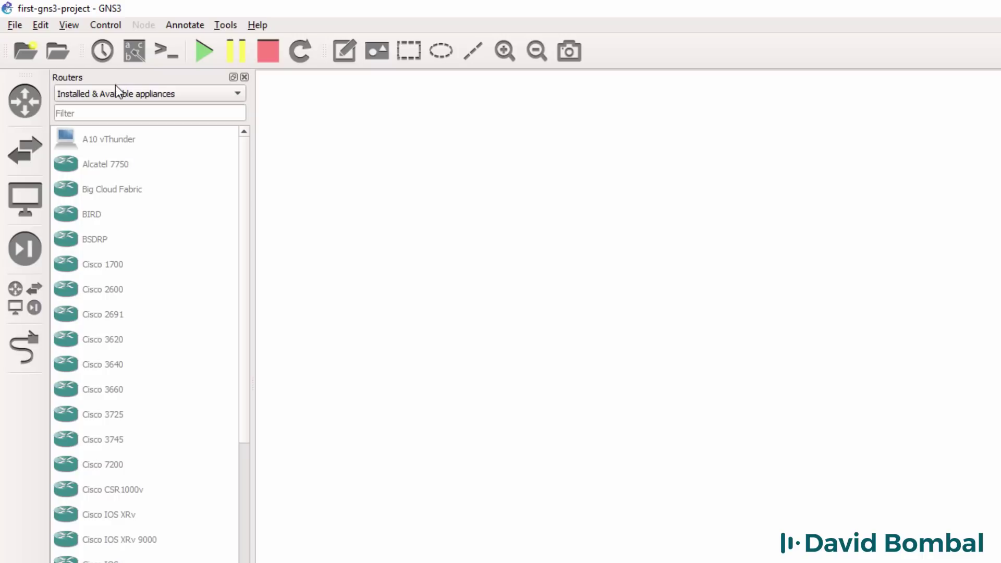
pyautogui.click(118, 97)
pyautogui.click(115, 105)
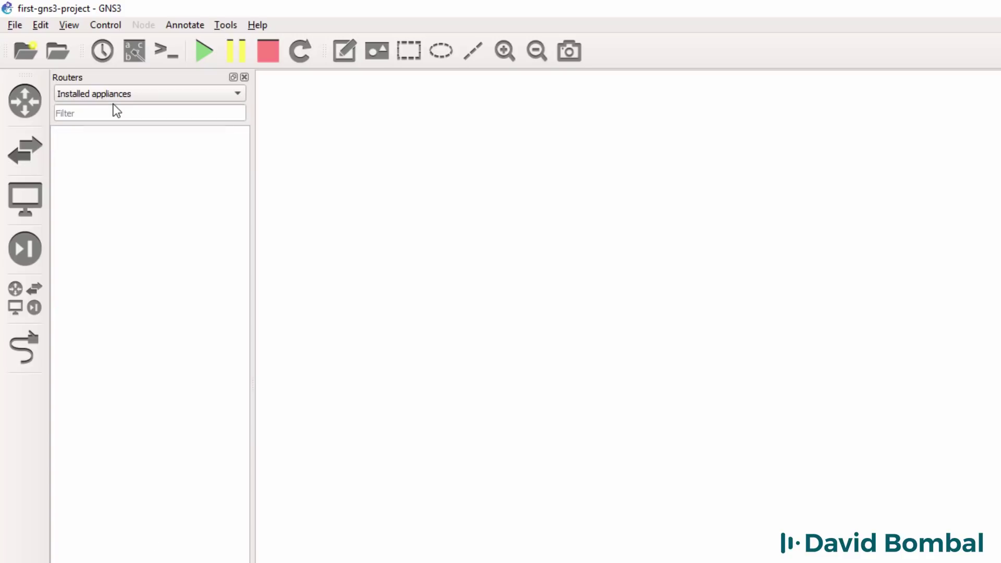
pyautogui.click(108, 95)
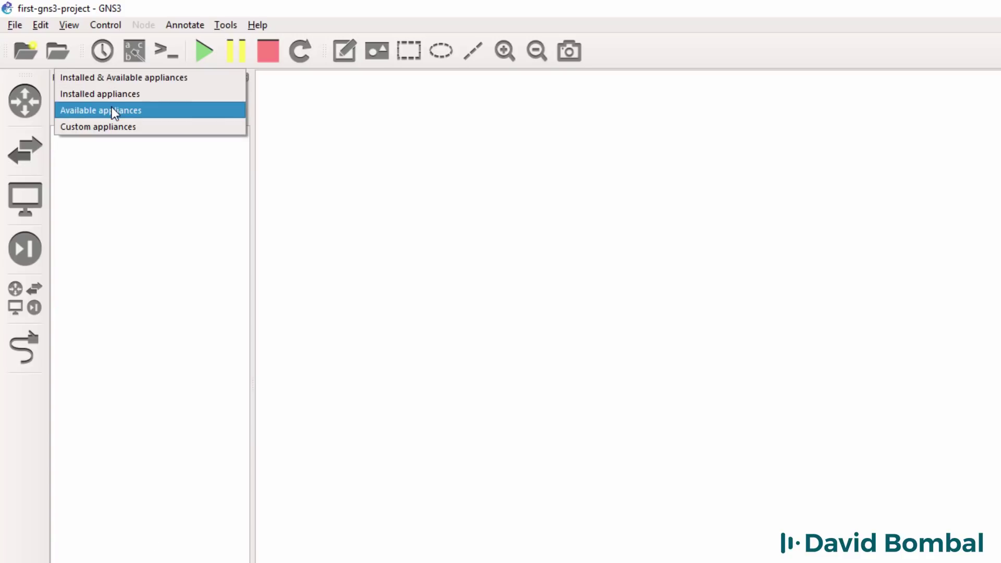
pyautogui.click(111, 108)
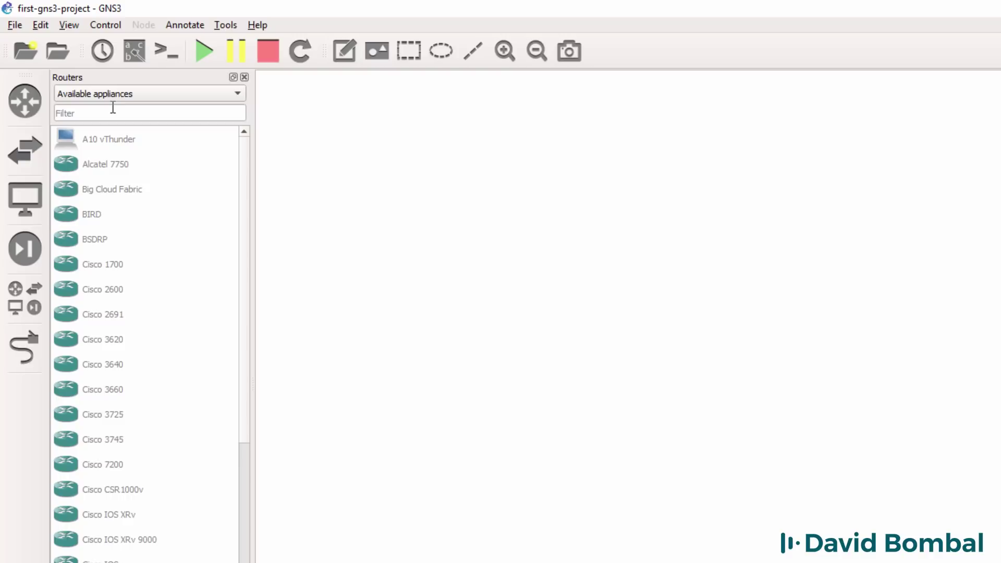
pyautogui.moveTo(248, 425); pyautogui.dragTo(254, 378)
# - Browse switch appliances, showing the installed switches first and then the available ones
pyautogui.click(29, 164)
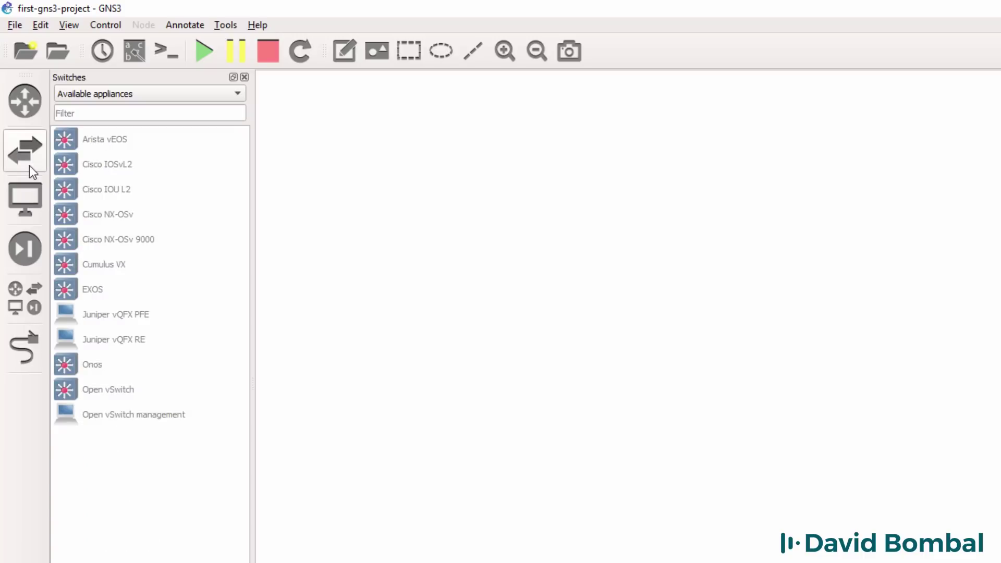
pyautogui.click(121, 95)
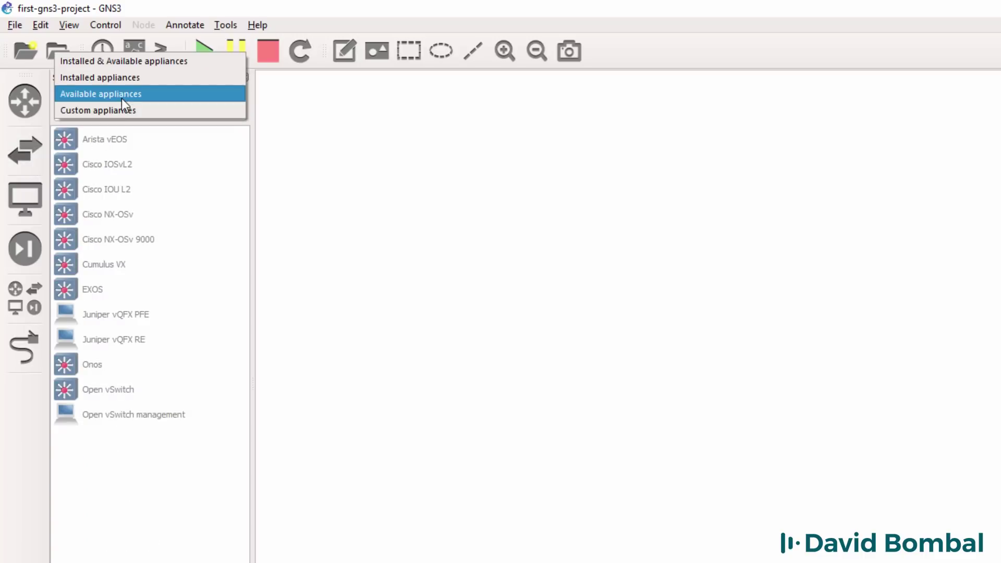
pyautogui.click(111, 78)
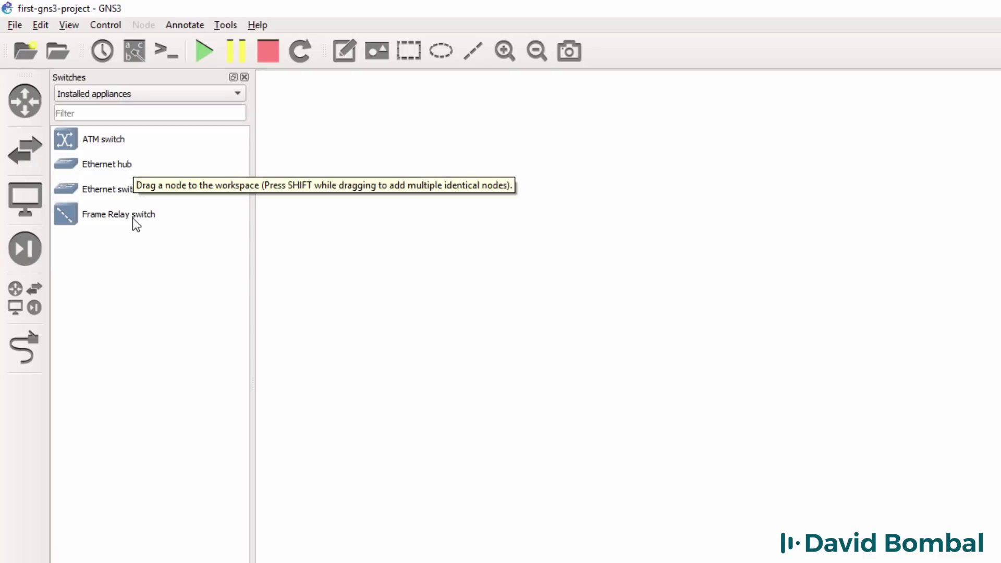
pyautogui.click(127, 94)
pyautogui.click(127, 110)
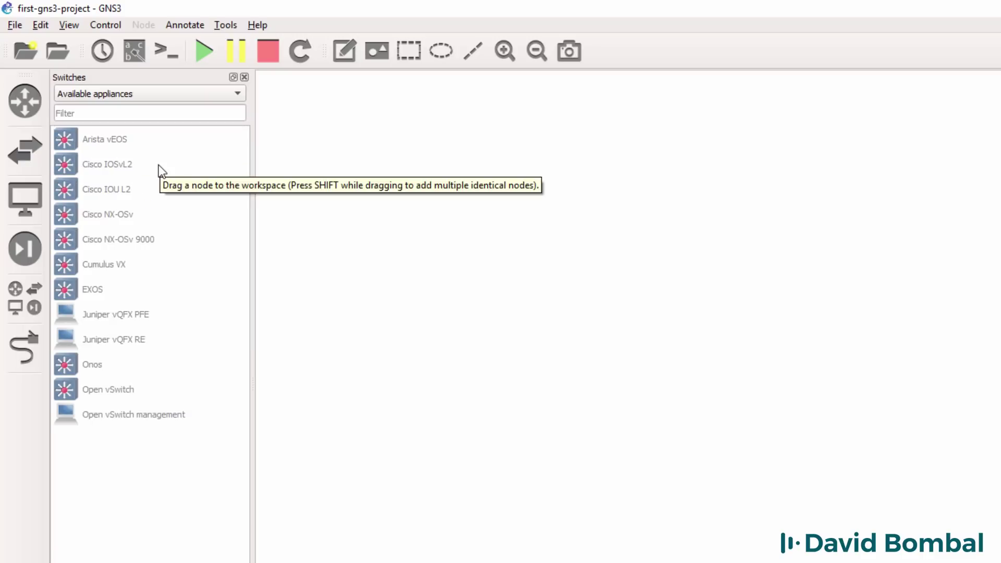
# - Browse end devices, checking installed Cloud, NAT and VPCS, then list the available appliances
pyautogui.click(19, 191)
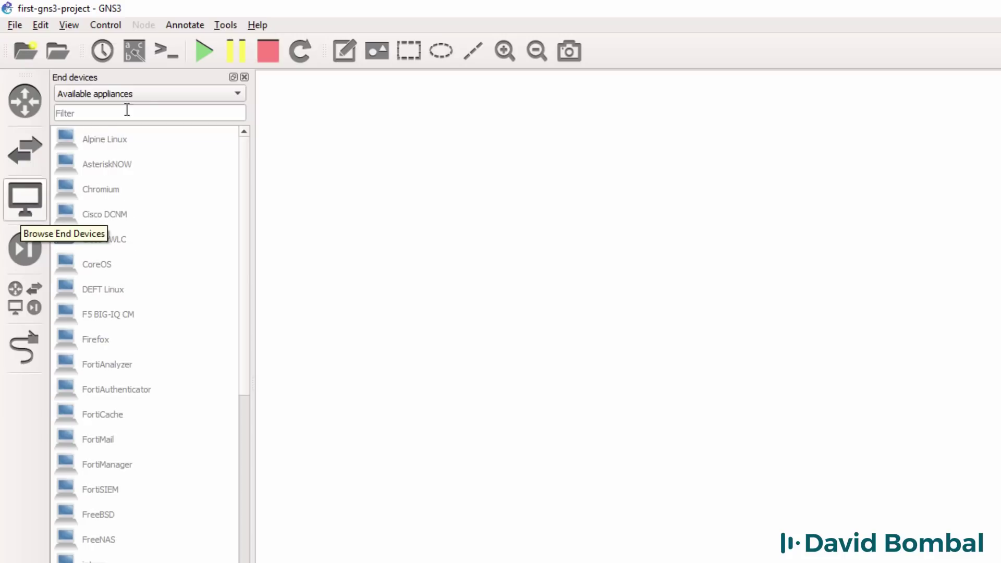
pyautogui.click(136, 95)
pyautogui.click(129, 83)
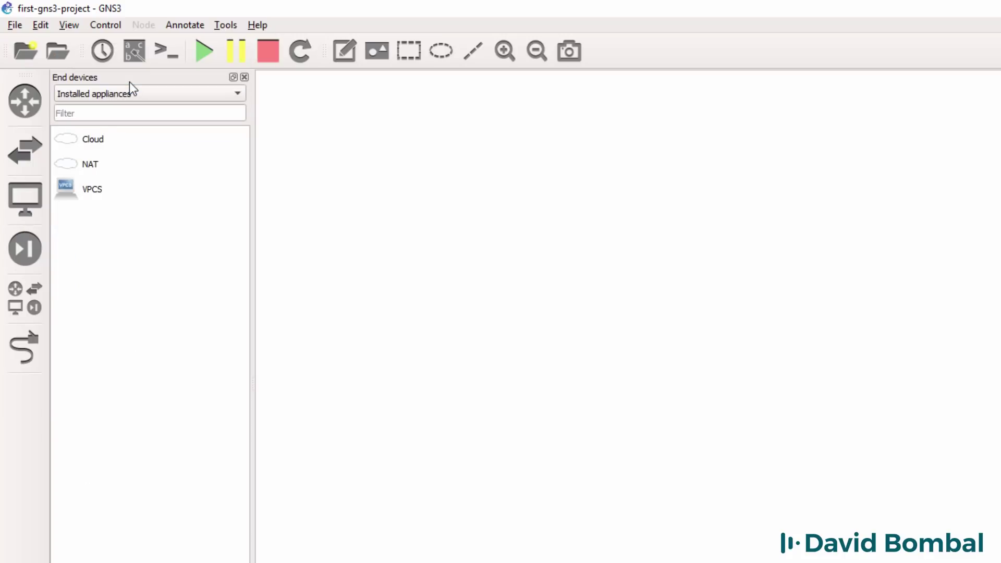
pyautogui.click(105, 143)
pyautogui.click(135, 163)
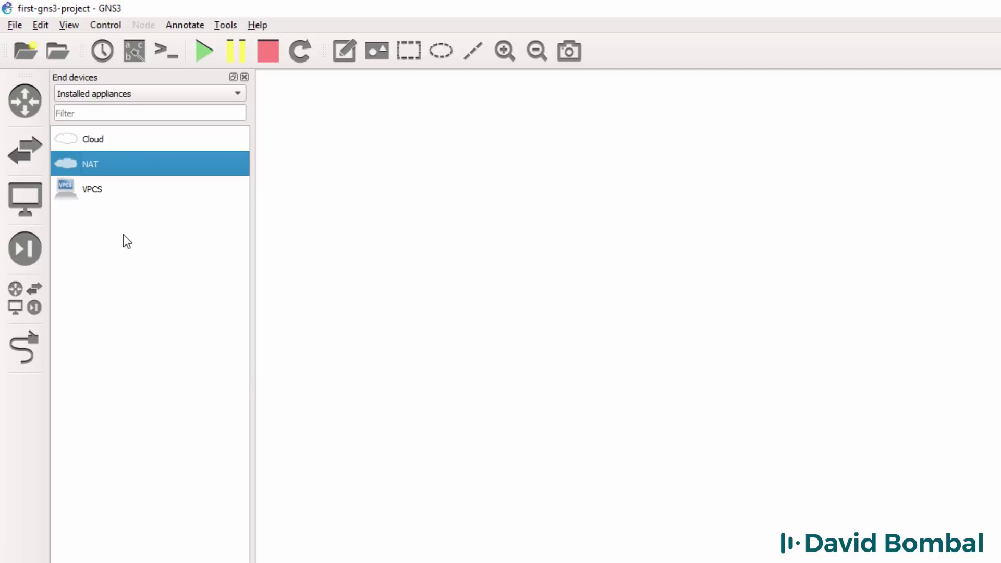
pyautogui.click(115, 196)
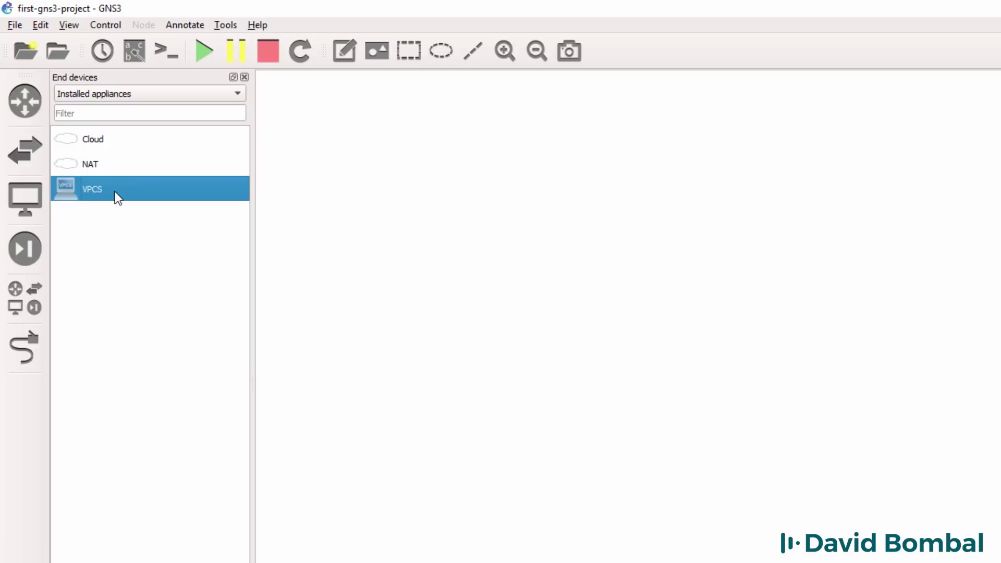
pyautogui.click(134, 96)
pyautogui.click(133, 107)
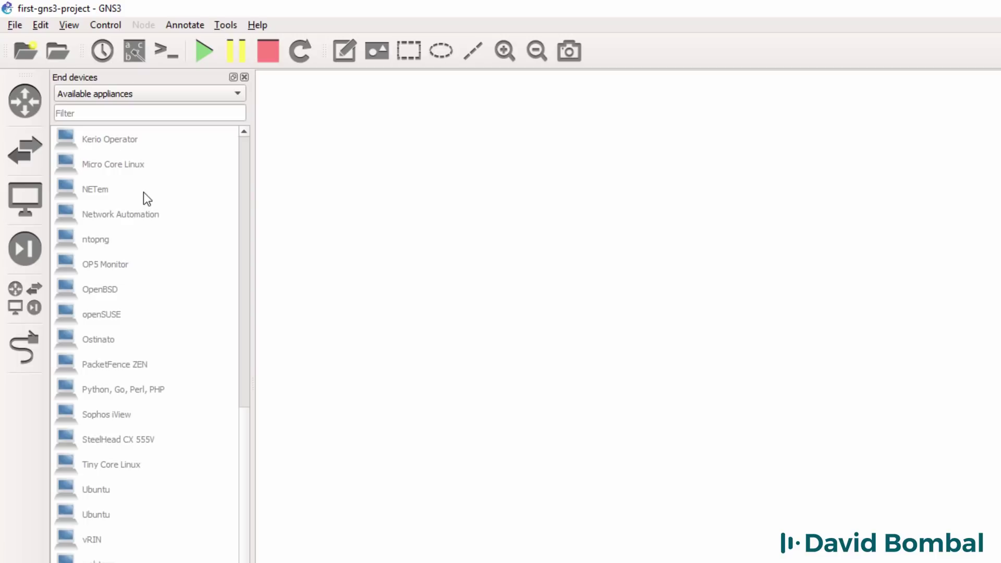
pyautogui.scroll(8, 143, 193)
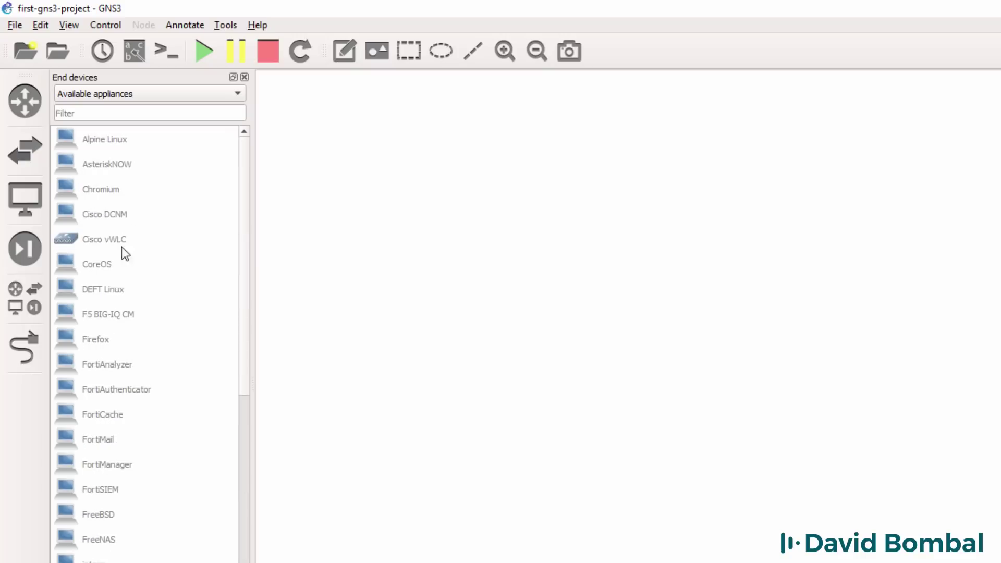
# - Browse security appliances, switching the filter to Installed and back to Available
pyautogui.click(26, 249)
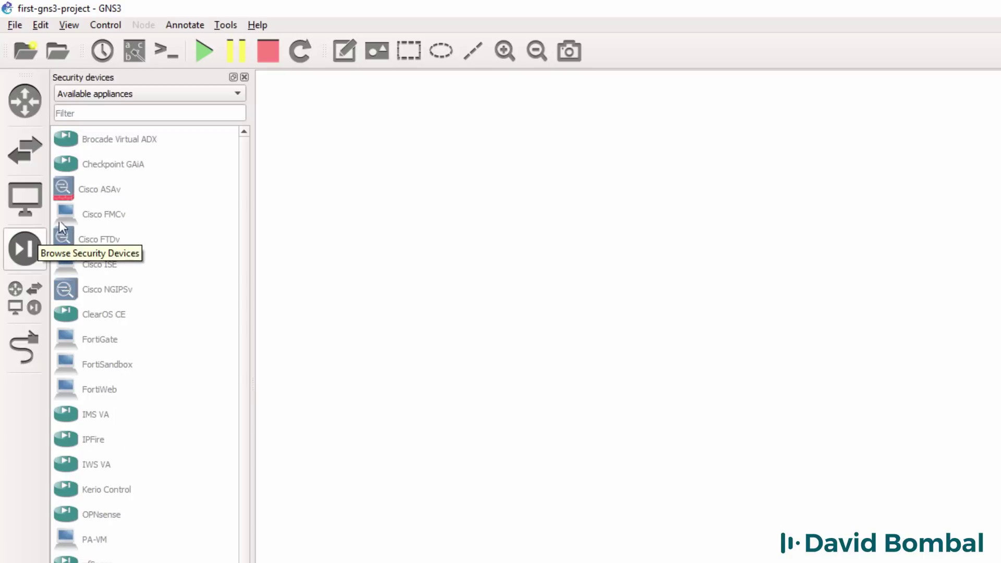
pyautogui.click(137, 99)
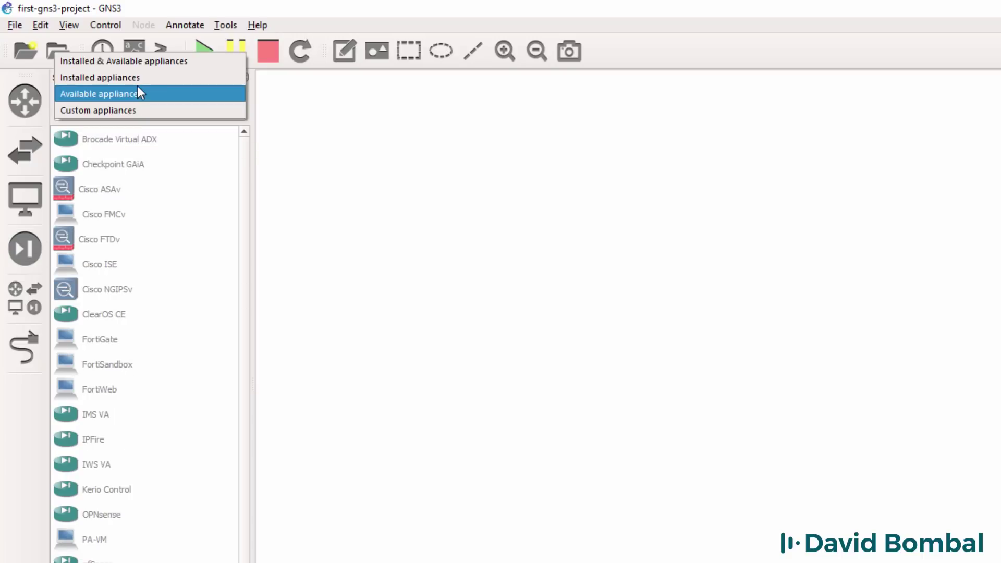
pyautogui.click(137, 82)
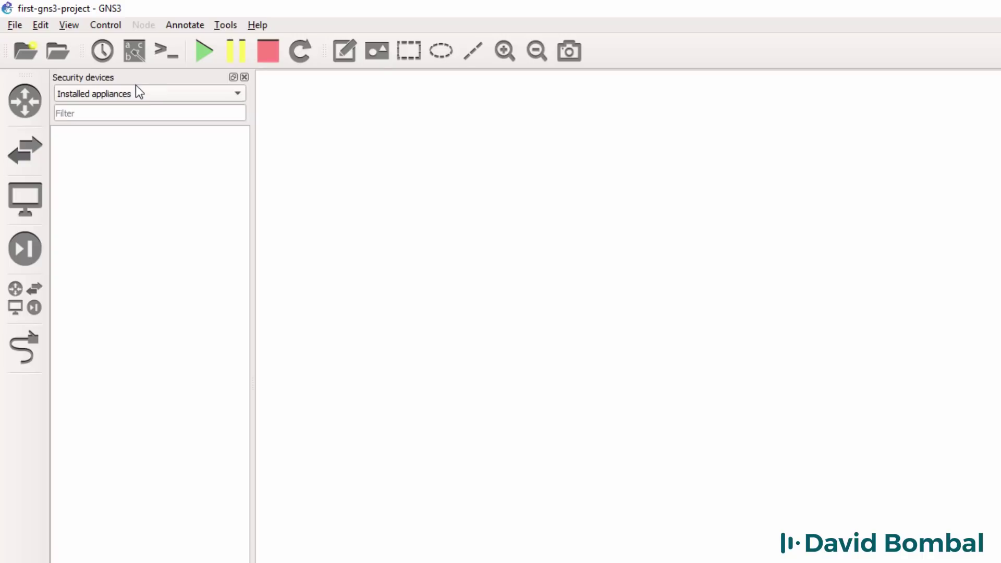
pyautogui.click(139, 89)
pyautogui.click(135, 109)
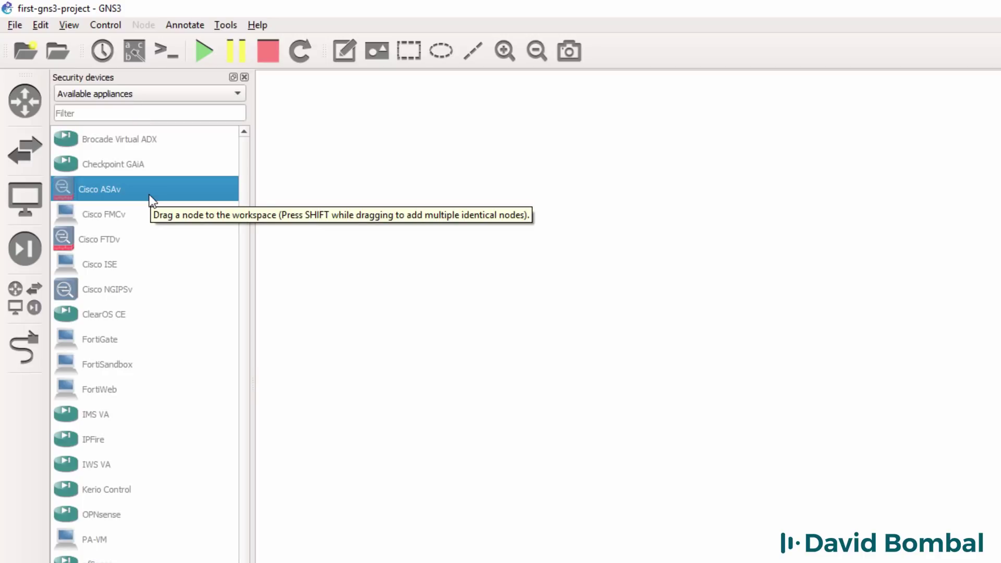
# - Browse all device types, toggling the filter between installed and available appliances
pyautogui.click(21, 294)
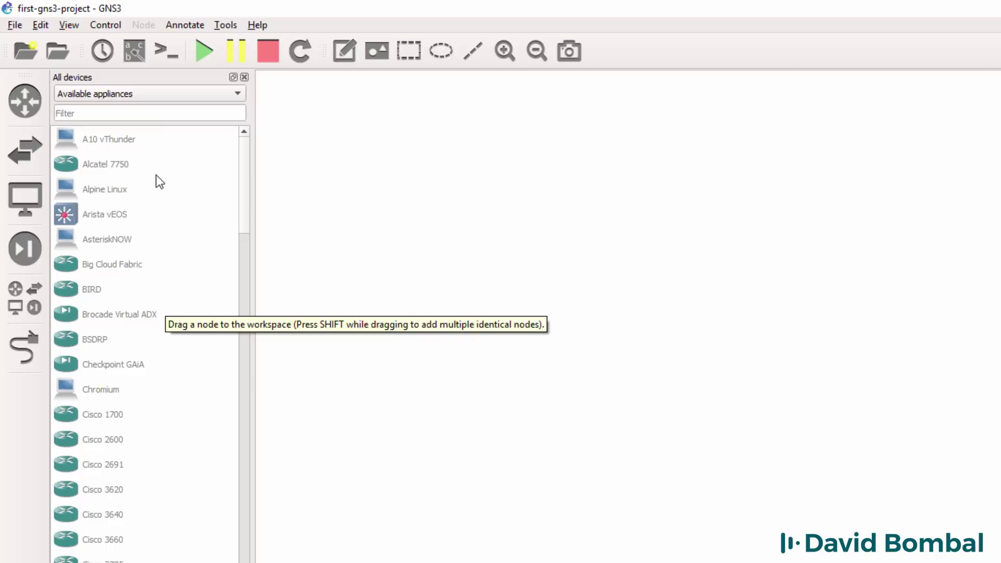
pyautogui.click(157, 96)
pyautogui.click(145, 83)
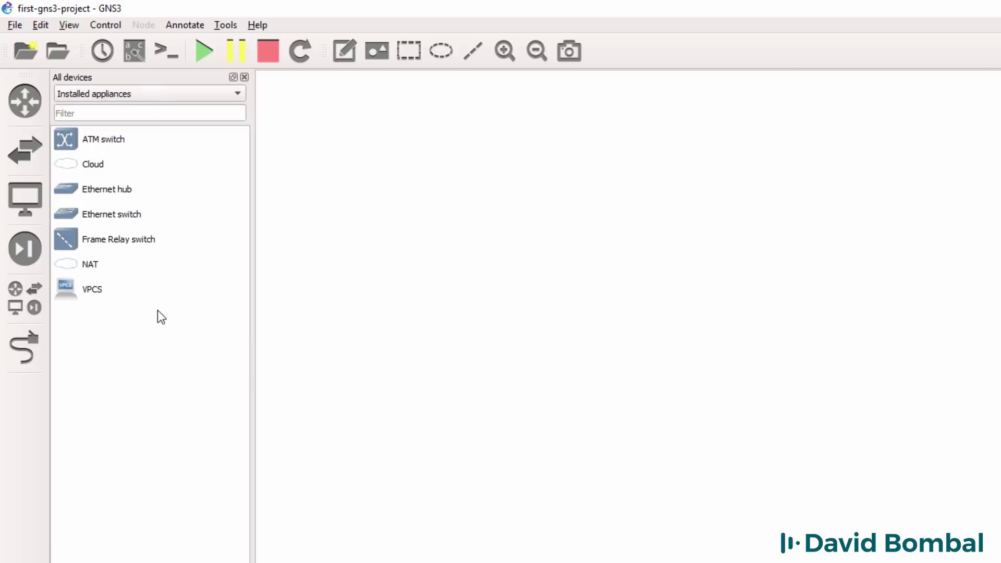
pyautogui.scroll(-1, 157, 94)
pyautogui.click(157, 93)
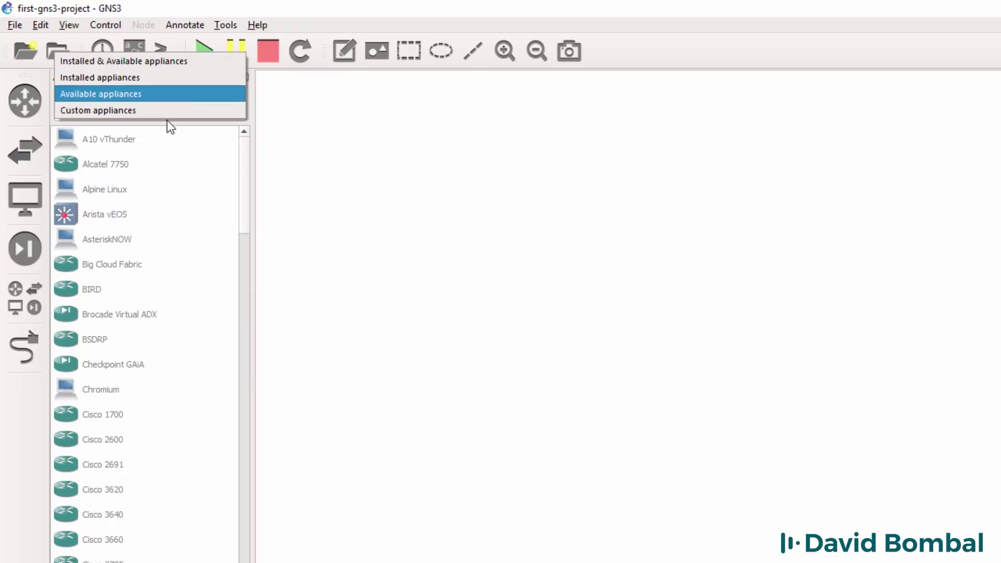
pyautogui.click(152, 95)
pyautogui.moveTo(244, 156); pyautogui.dragTo(273, 119)
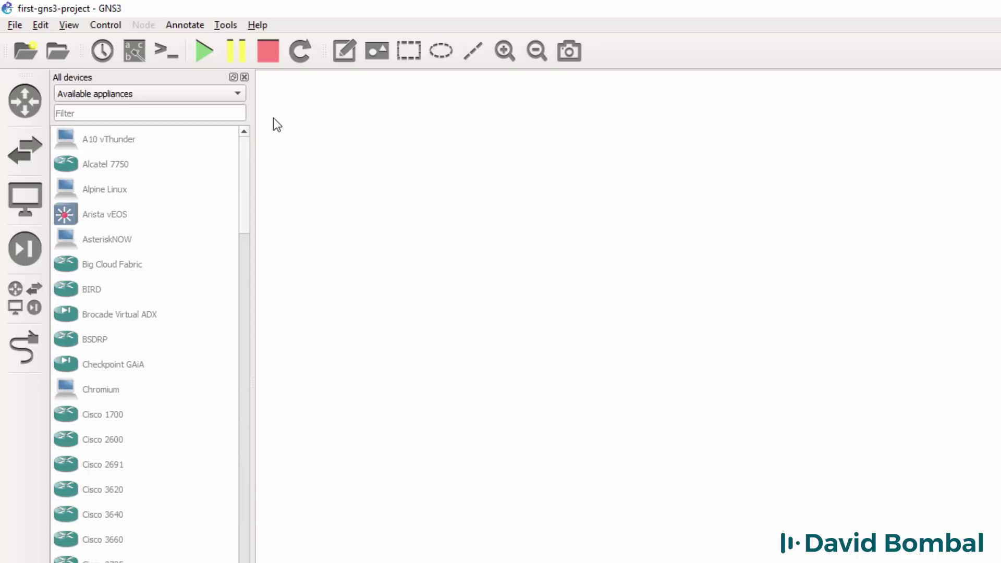
pyautogui.click(123, 93)
# - From installed appliances, place Ethernetswitch-1 between VPCS-1 and VPCS-2, then close the devices panel
pyautogui.click(107, 76)
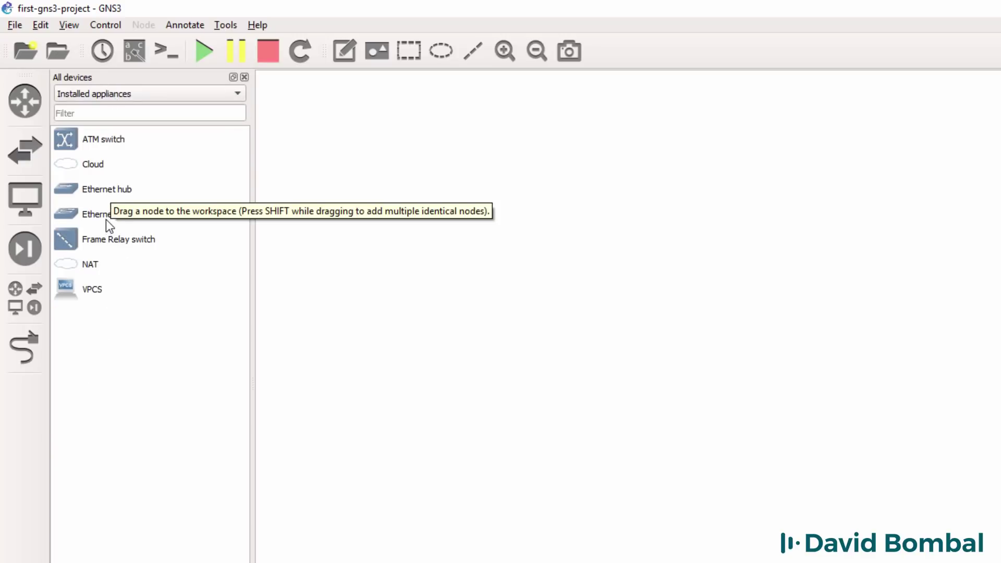
pyautogui.moveTo(107, 223); pyautogui.dragTo(696, 197)
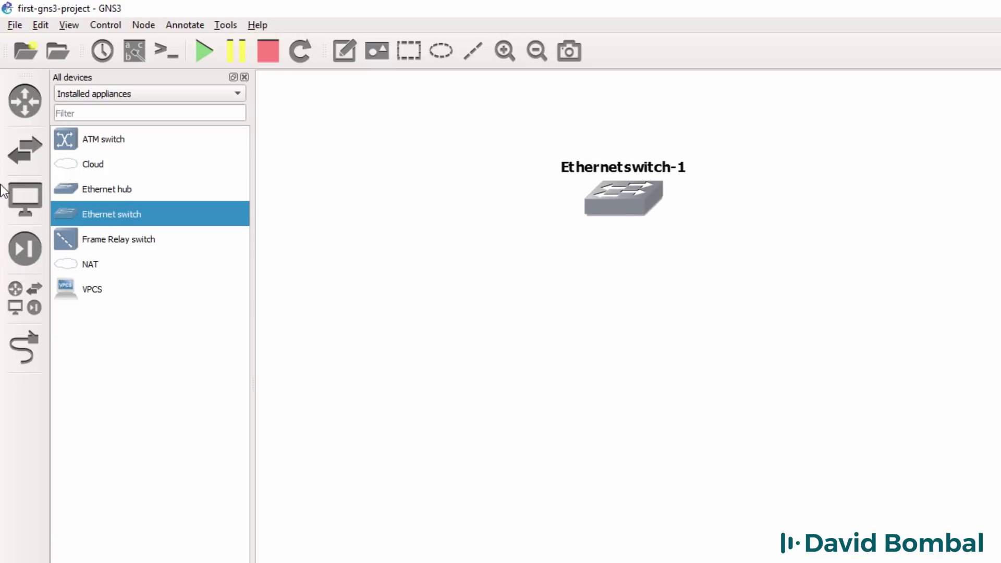
pyautogui.moveTo(100, 288); pyautogui.dragTo(419, 196)
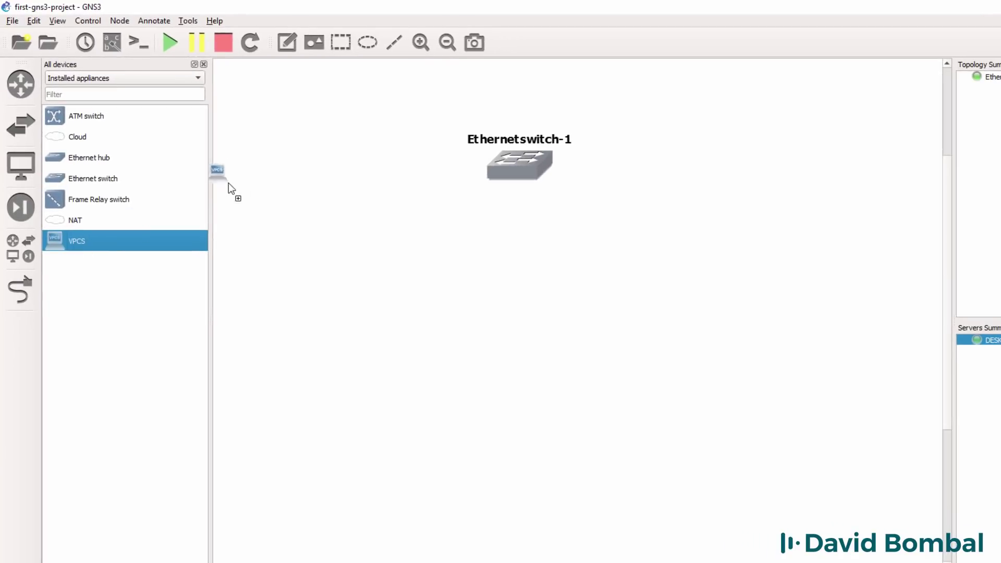
pyautogui.moveTo(351, 163); pyautogui.dragTo(291, 163)
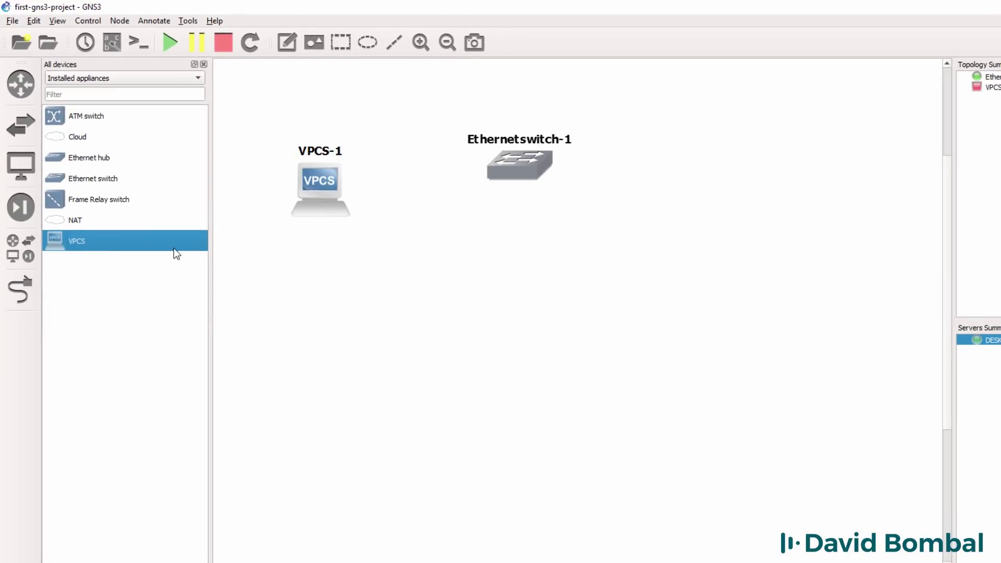
pyautogui.moveTo(796, 174)
pyautogui.mouseDown()
pyautogui.moveTo(797, 163)
pyautogui.moveTo(776, 177)
pyautogui.moveTo(781, 163)
pyautogui.mouseUp()
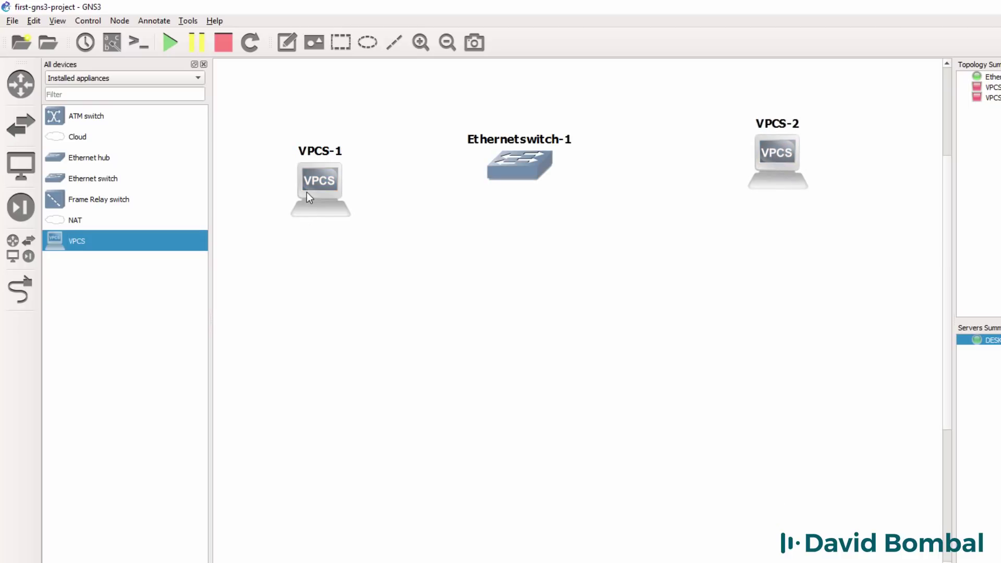
pyautogui.moveTo(309, 197); pyautogui.dragTo(294, 181)
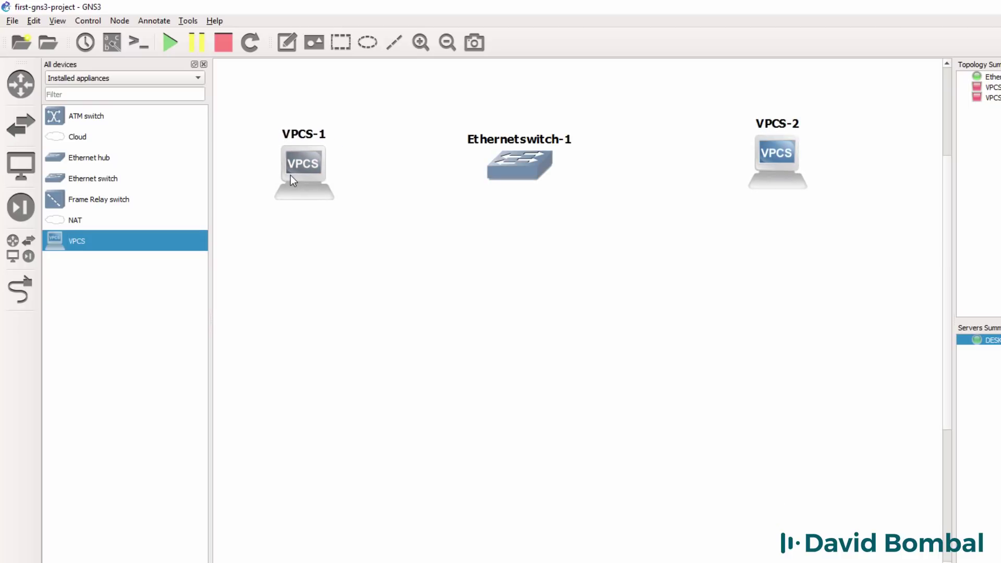
pyautogui.click(204, 65)
# - Align VPCS-1, then cable VPCS-1 e0 to switch Ethernet0 and switch Ethernet1 to VPCS-2 e0
pyautogui.moveTo(214, 167); pyautogui.dragTo(208, 167)
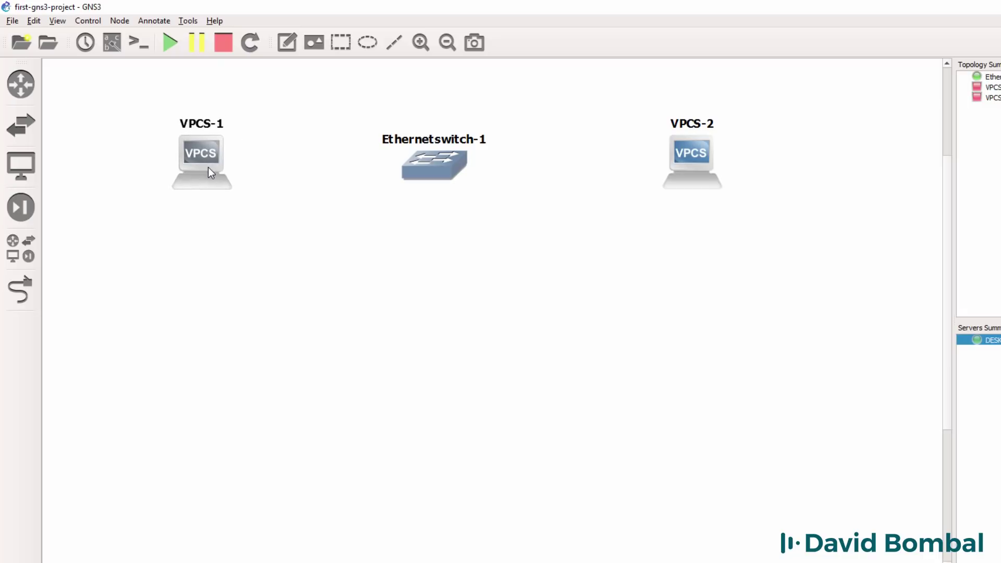
pyautogui.click(12, 300)
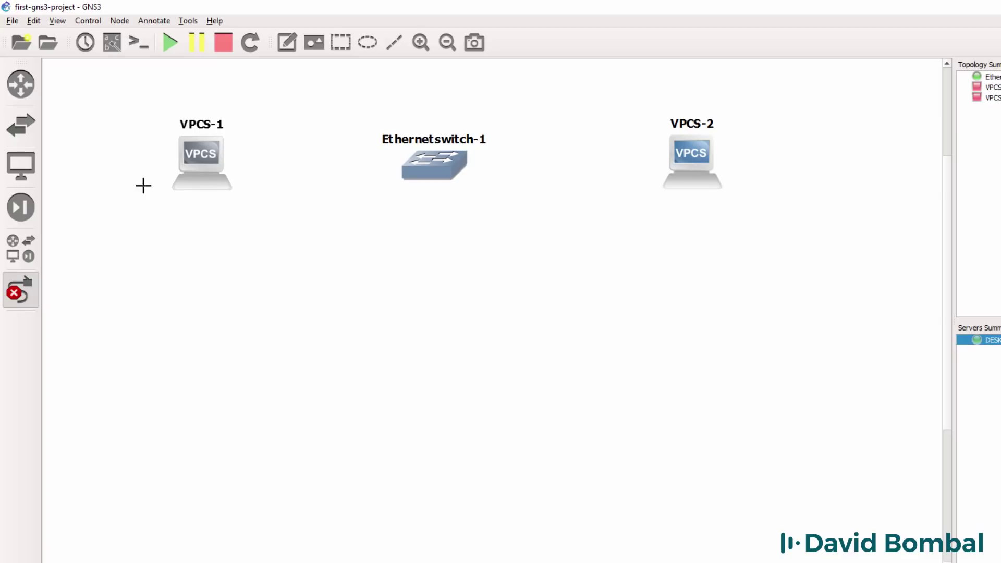
pyautogui.click(221, 159)
pyautogui.click(245, 165)
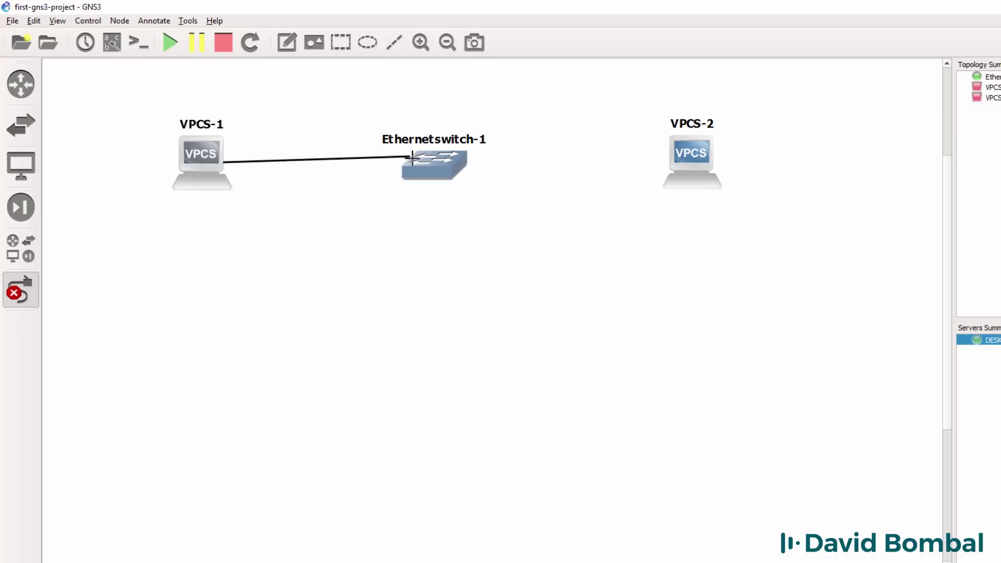
pyautogui.click(412, 164)
pyautogui.click(435, 170)
pyautogui.click(448, 166)
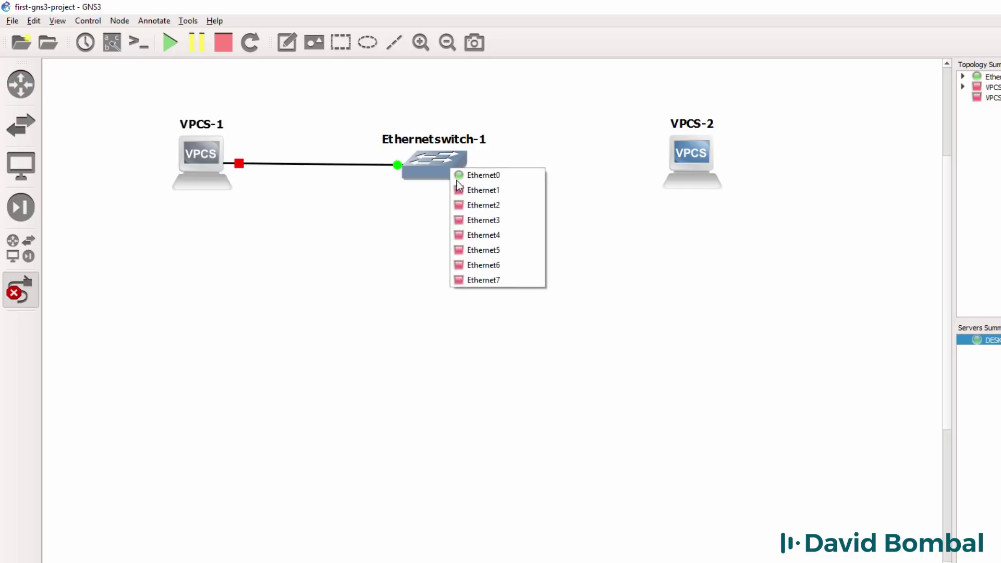
pyautogui.click(474, 186)
pyautogui.click(694, 167)
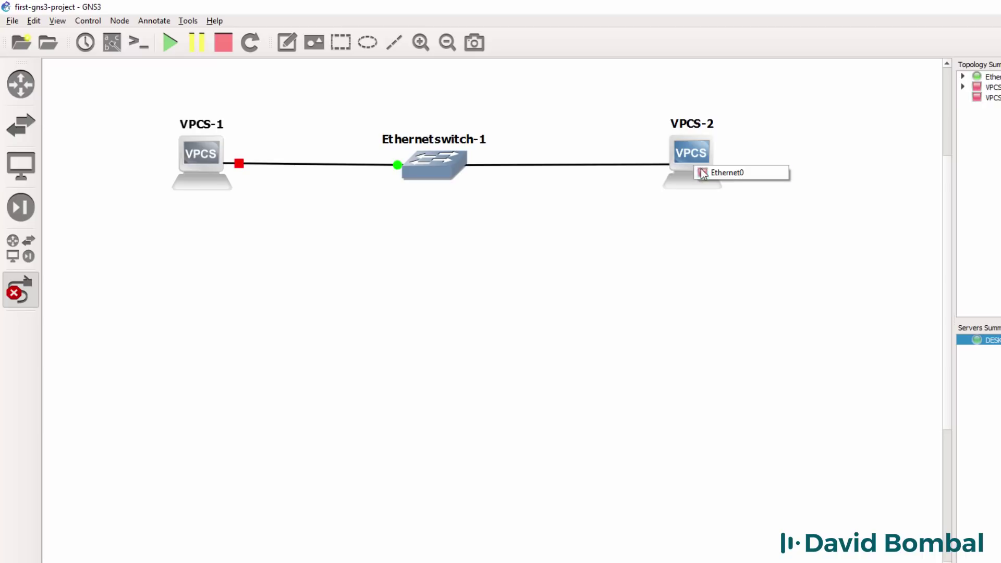
pyautogui.click(701, 172)
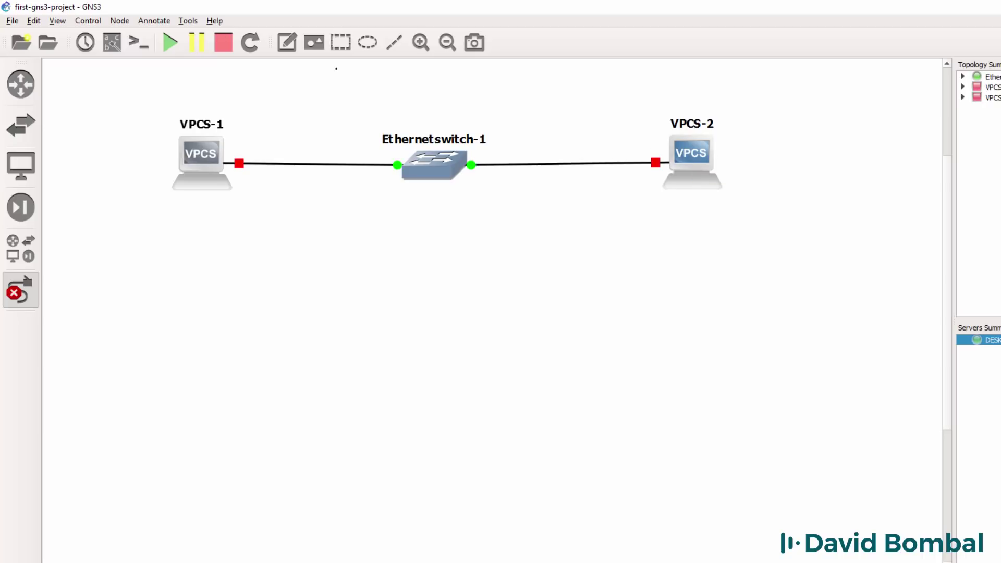
# - Exit link mode, zoom in, and drag VPCS-1 and VPCS-2 inward toward Ethernetswitch-1
pyautogui.click(16, 300)
pyautogui.click(421, 51)
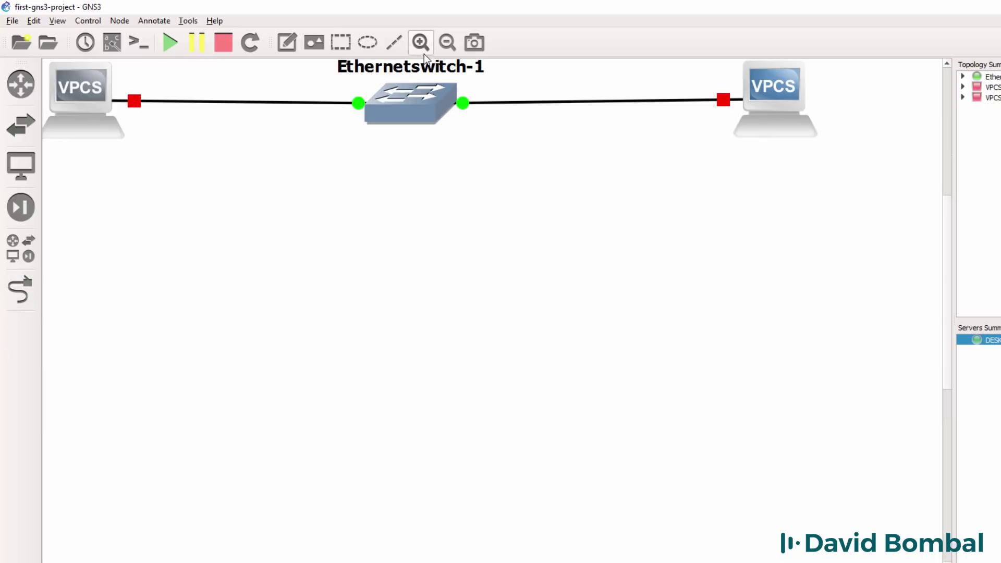
pyautogui.moveTo(949, 290); pyautogui.dragTo(945, 249)
pyautogui.moveTo(75, 172); pyautogui.dragTo(150, 175)
pyautogui.moveTo(789, 180); pyautogui.dragTo(668, 186)
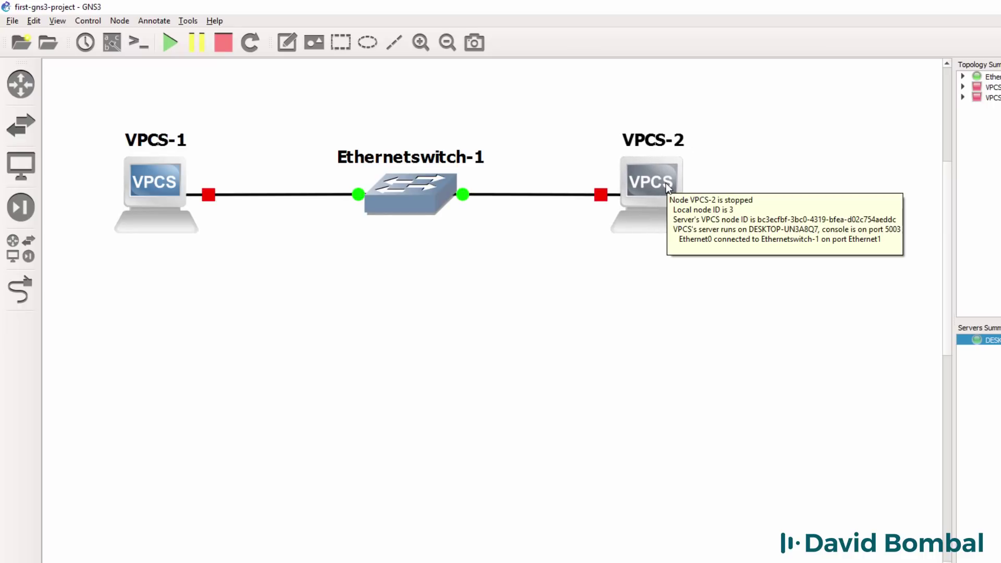
pyautogui.scroll(-2, 946, 185)
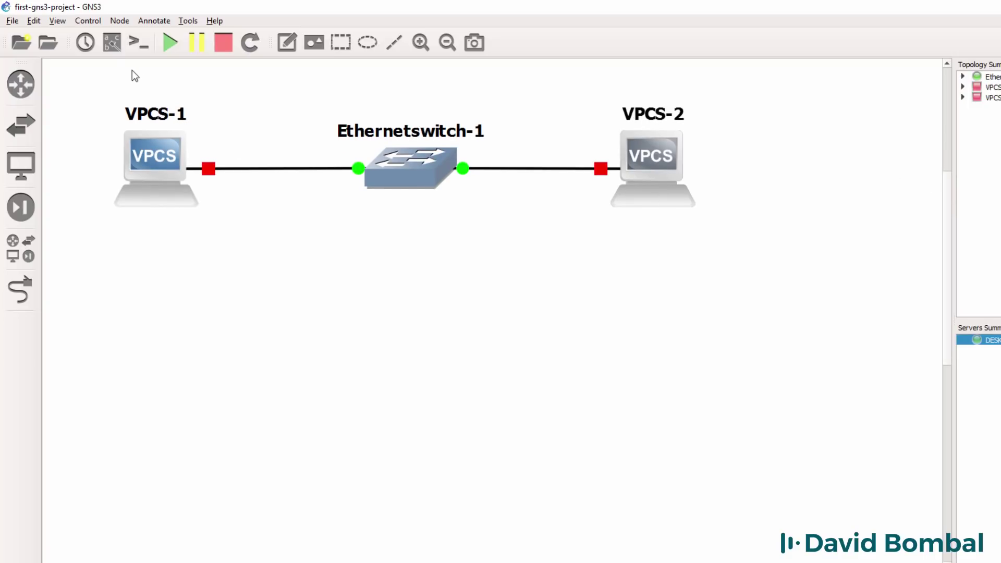
# - Show the interface labels on the links and shift the e0 labels left for readability
pyautogui.click(117, 42)
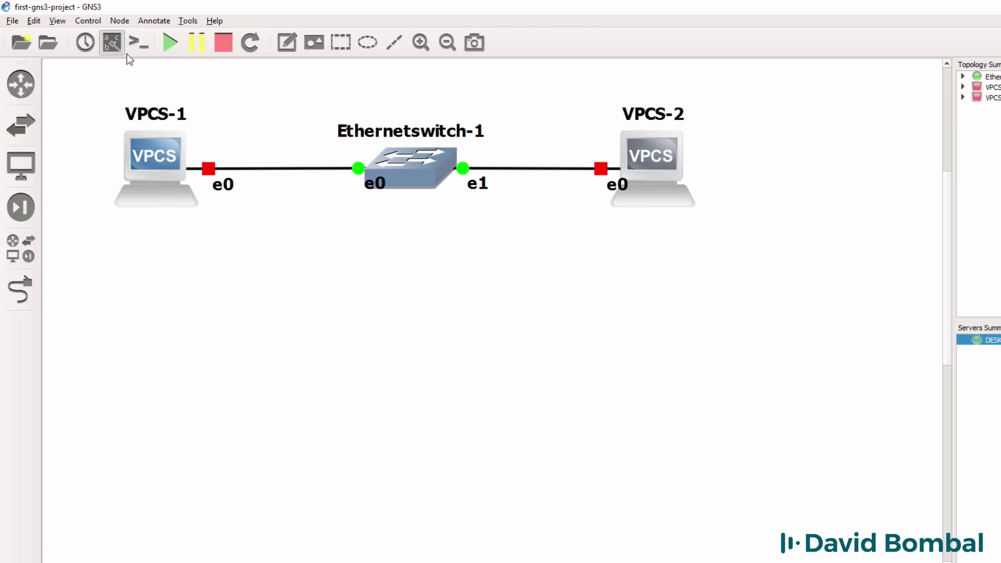
pyautogui.moveTo(374, 183); pyautogui.dragTo(332, 185)
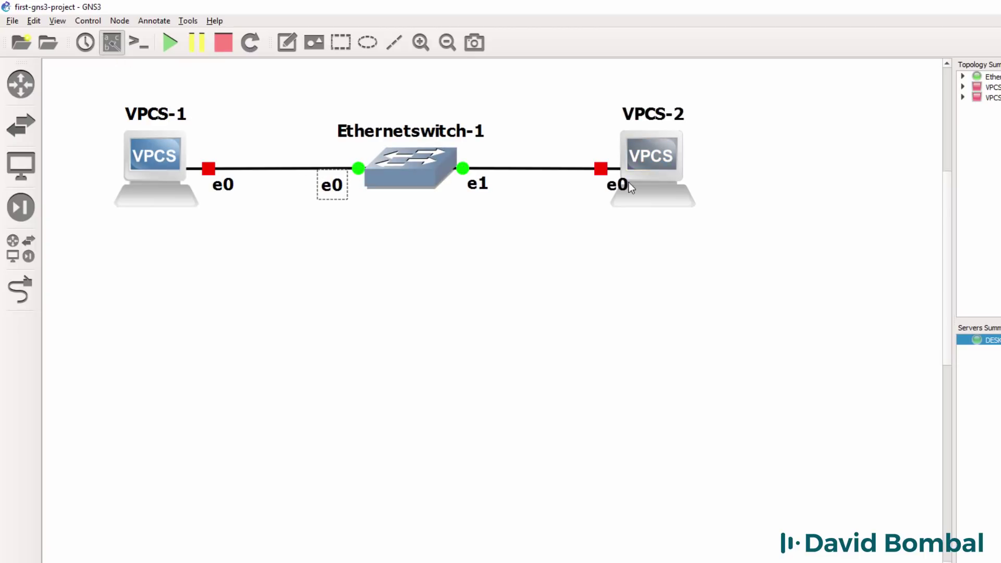
pyautogui.moveTo(631, 188); pyautogui.dragTo(613, 188)
# - Add the note 'This is my first GNS3 topology' directly under the switch
pyautogui.click(293, 47)
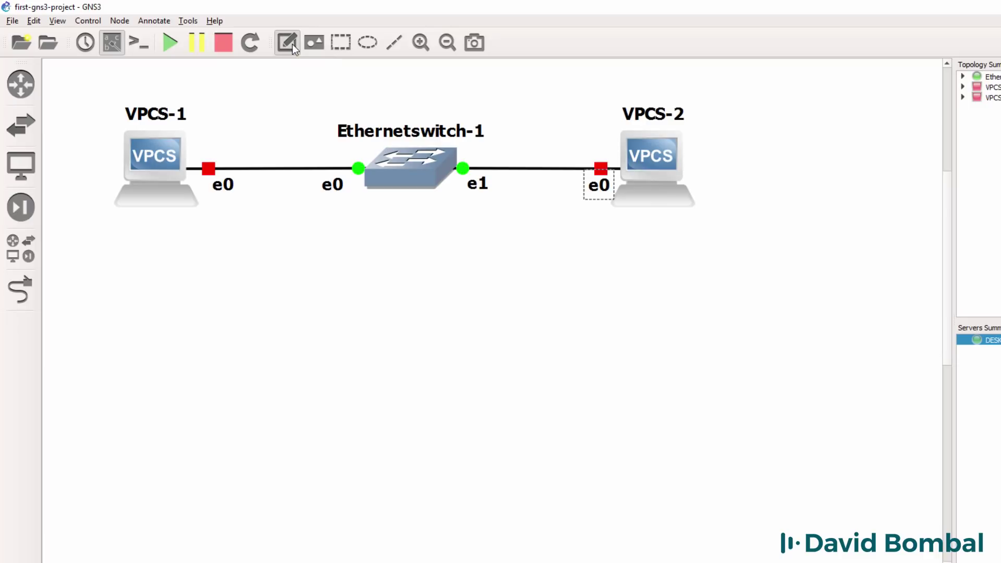
pyautogui.click(369, 220)
pyautogui.write('This')
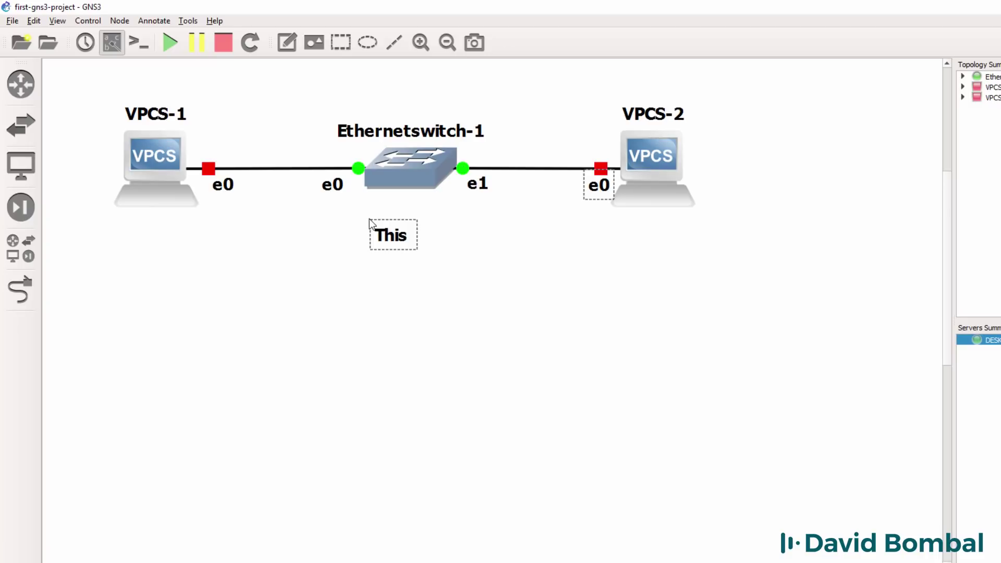
pyautogui.write(' is my first GNS3 topology')
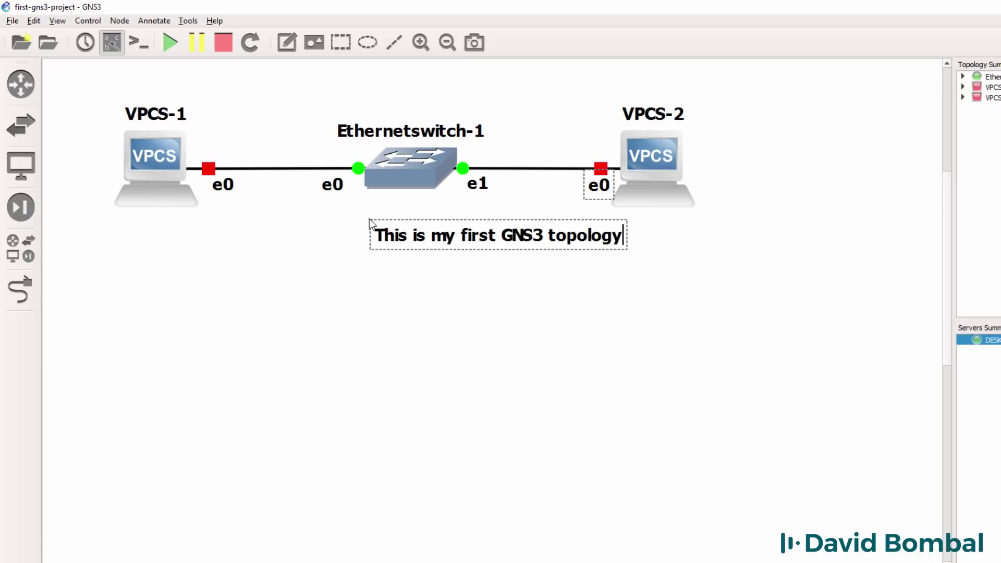
pyautogui.click(437, 243)
pyautogui.moveTo(437, 243); pyautogui.dragTo(349, 228)
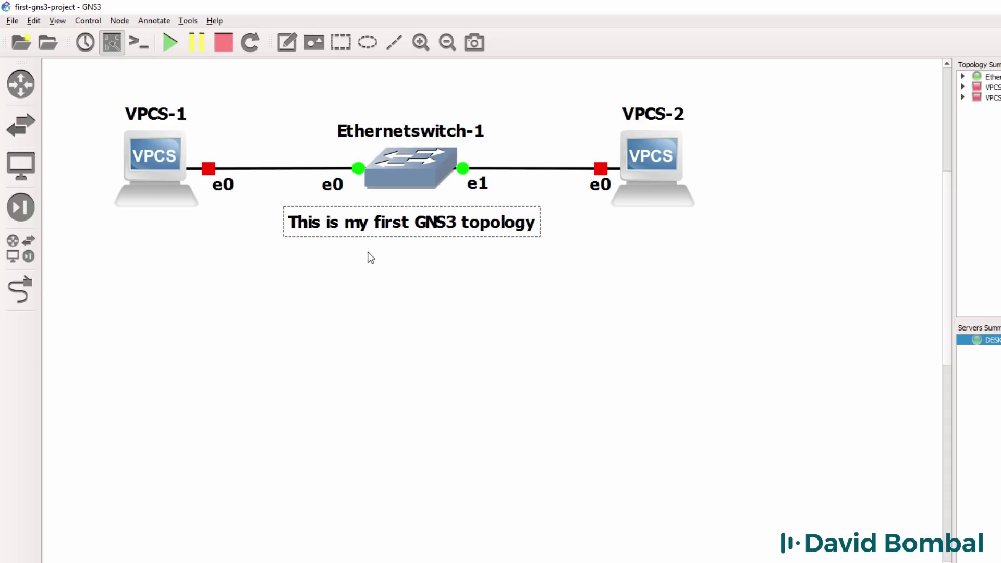
pyautogui.click(34, 21)
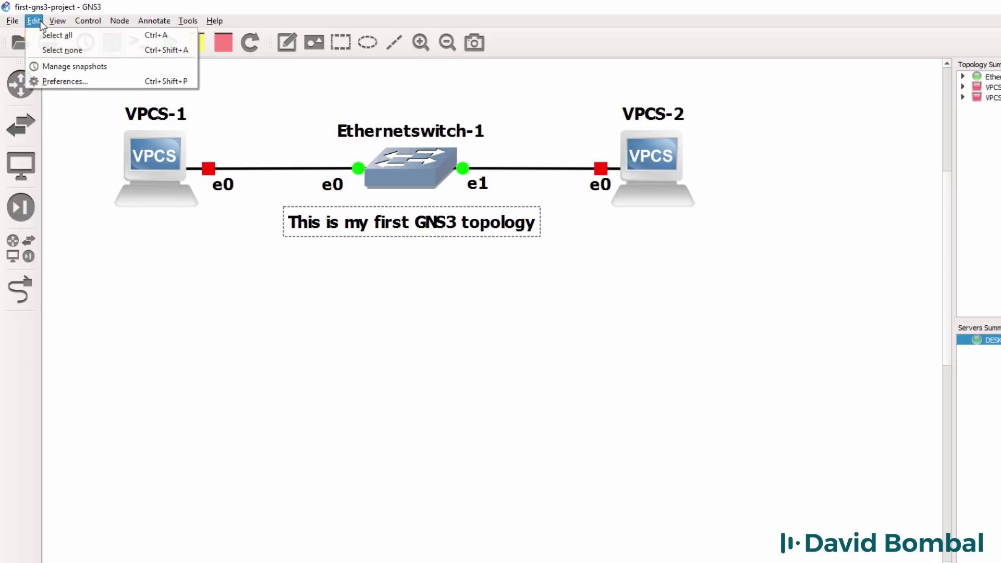
pyautogui.click(57, 79)
pyautogui.click(540, 359)
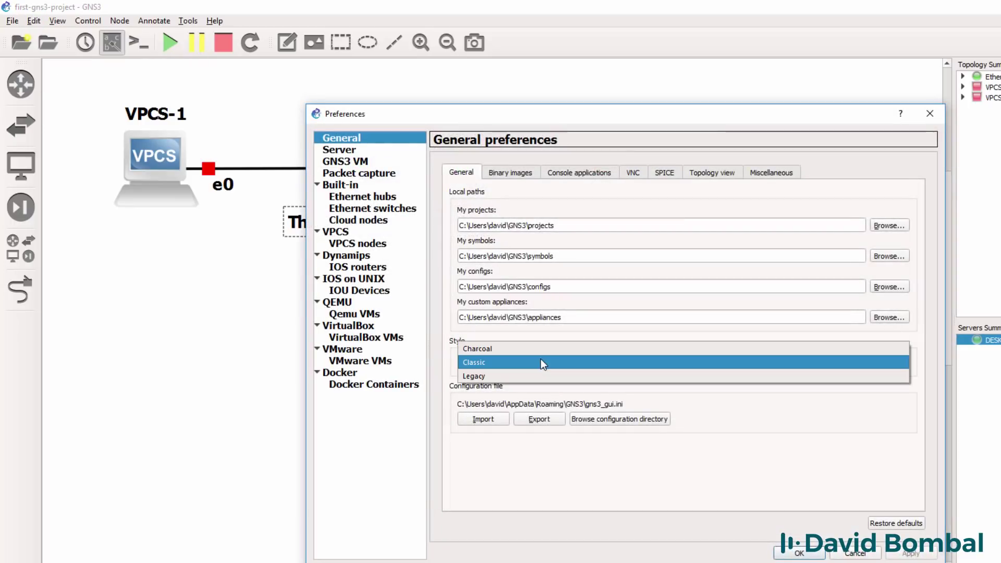
pyautogui.click(540, 350)
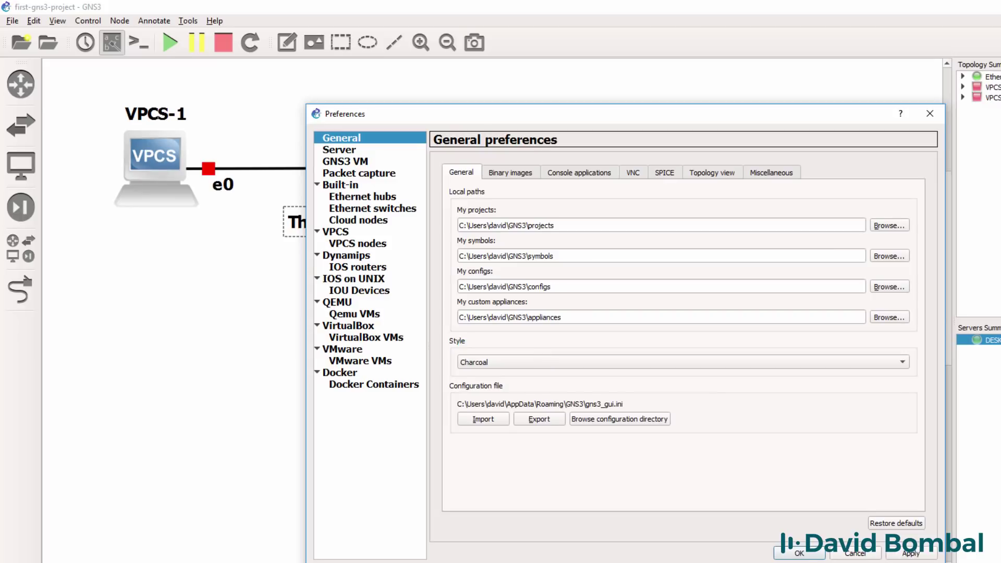
pyautogui.click(808, 555)
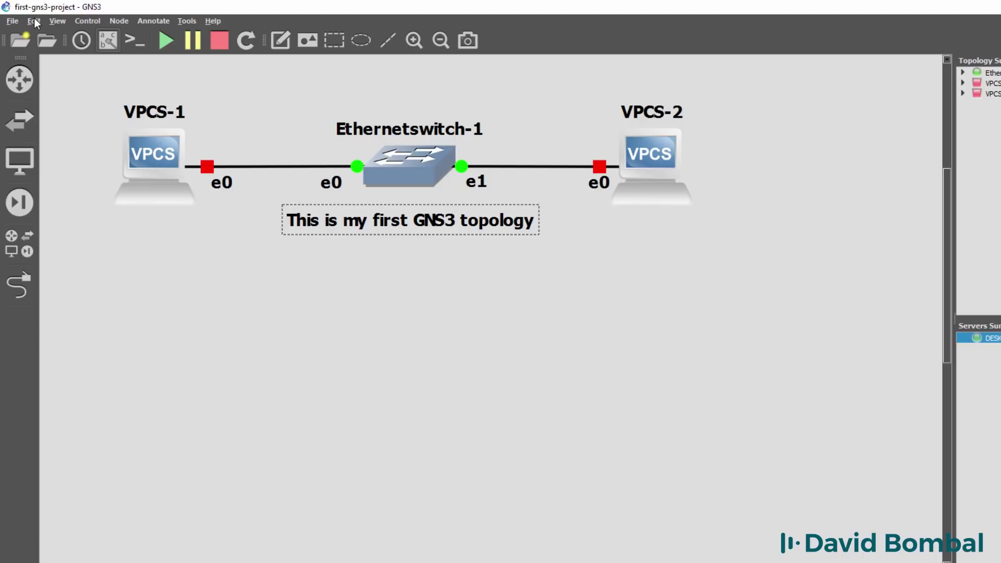
pyautogui.click(235, 289)
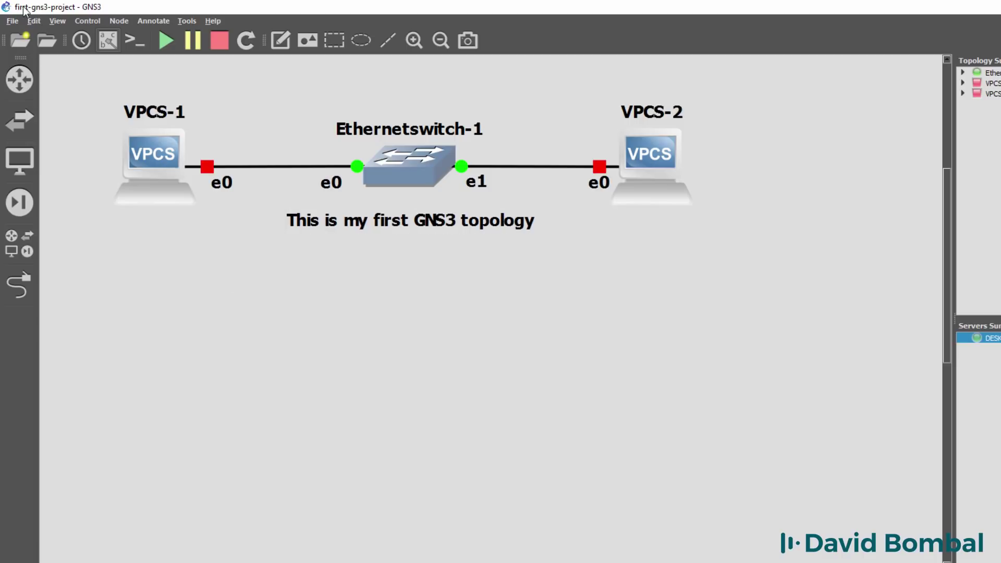
pyautogui.click(33, 21)
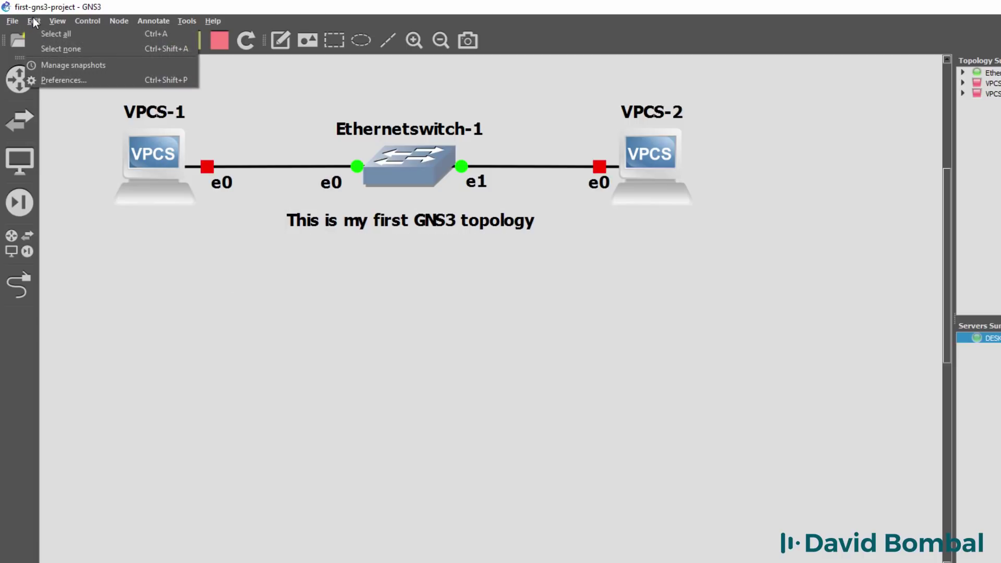
pyautogui.click(57, 80)
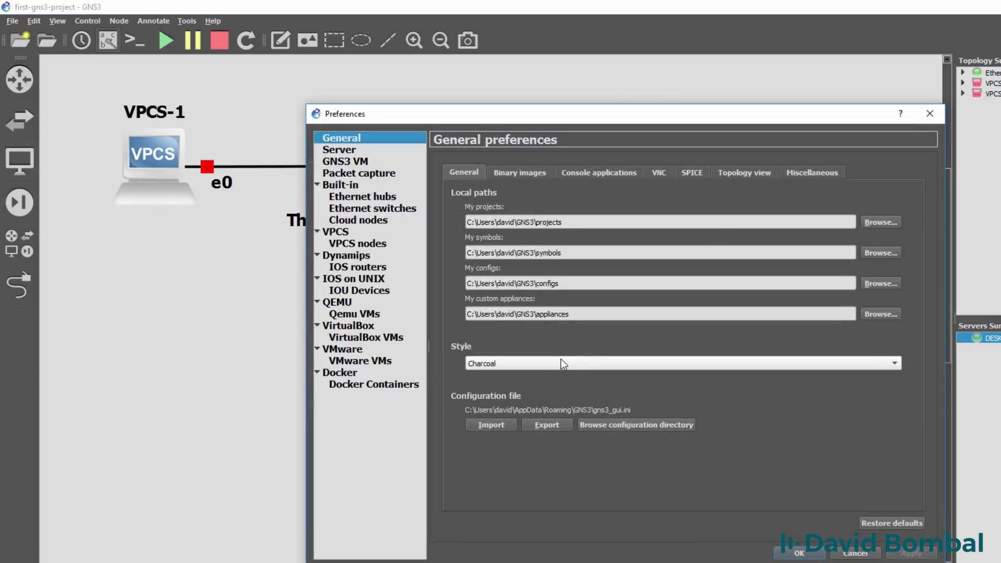
pyautogui.click(561, 364)
pyautogui.click(554, 380)
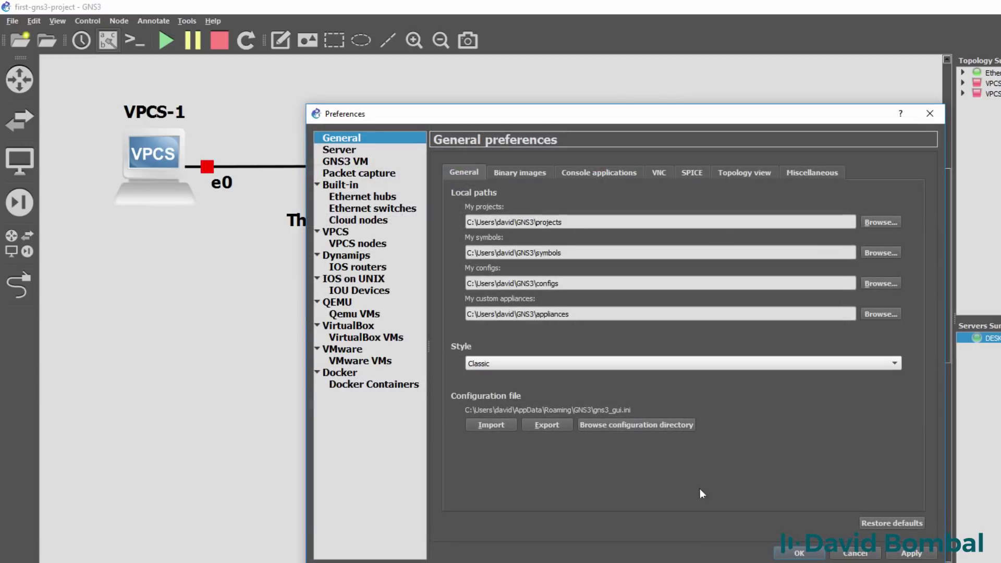
pyautogui.click(798, 554)
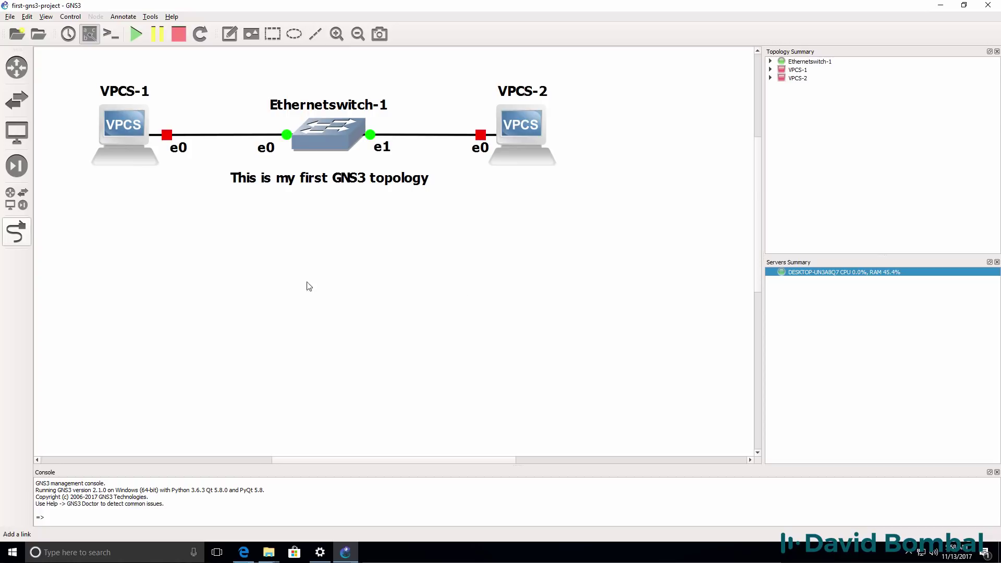
# - Start all nodes, open every console, and arrange the VPCS-1 and VPCS-2 terminals side by side below
pyautogui.click(135, 36)
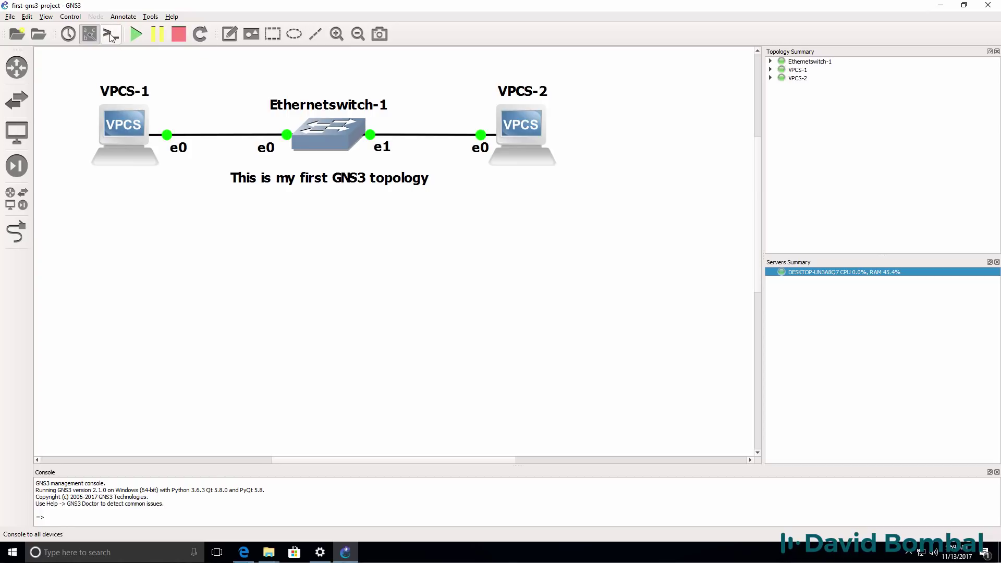
pyautogui.click(111, 35)
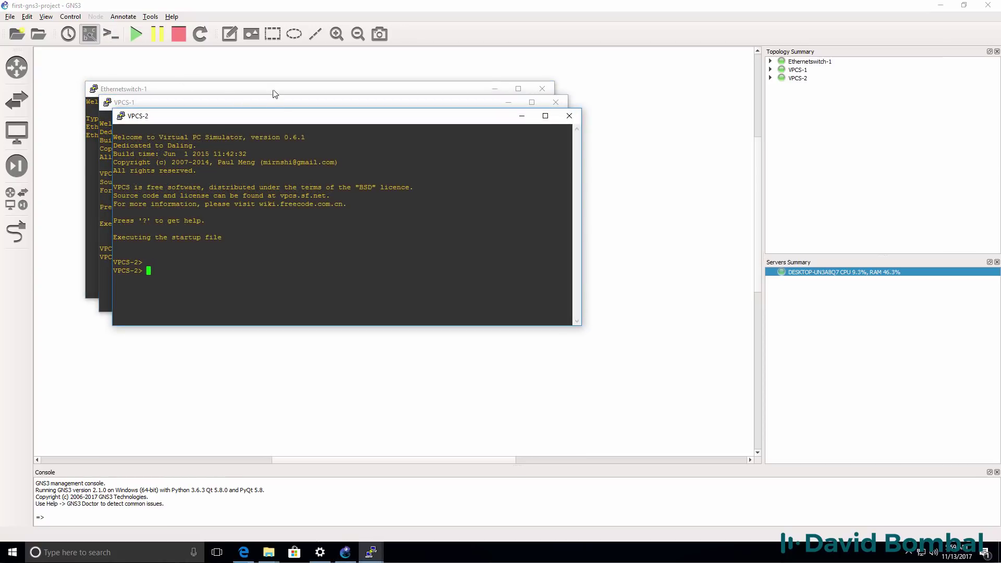
pyautogui.moveTo(274, 89); pyautogui.dragTo(506, 156)
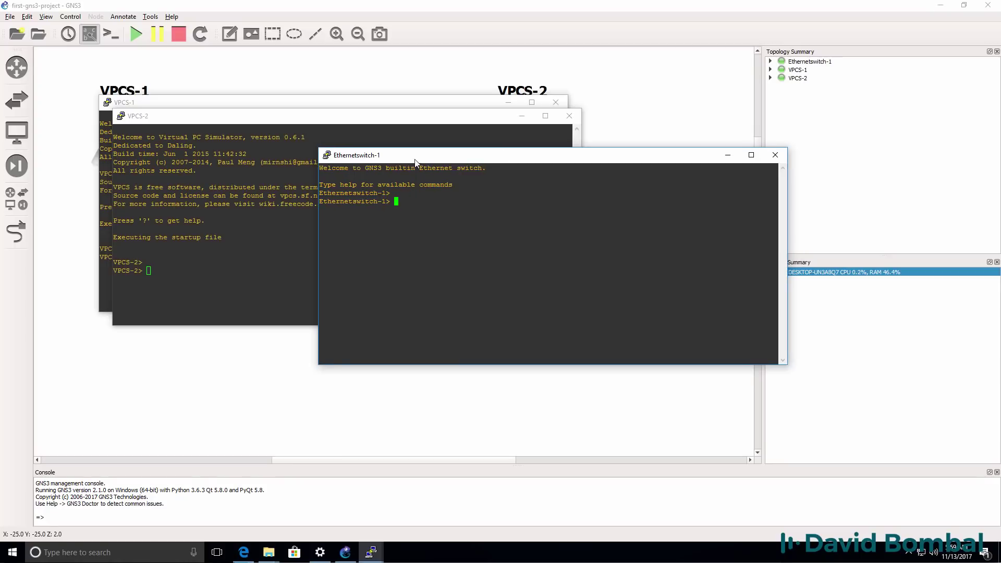
pyautogui.moveTo(416, 157); pyautogui.dragTo(544, 252)
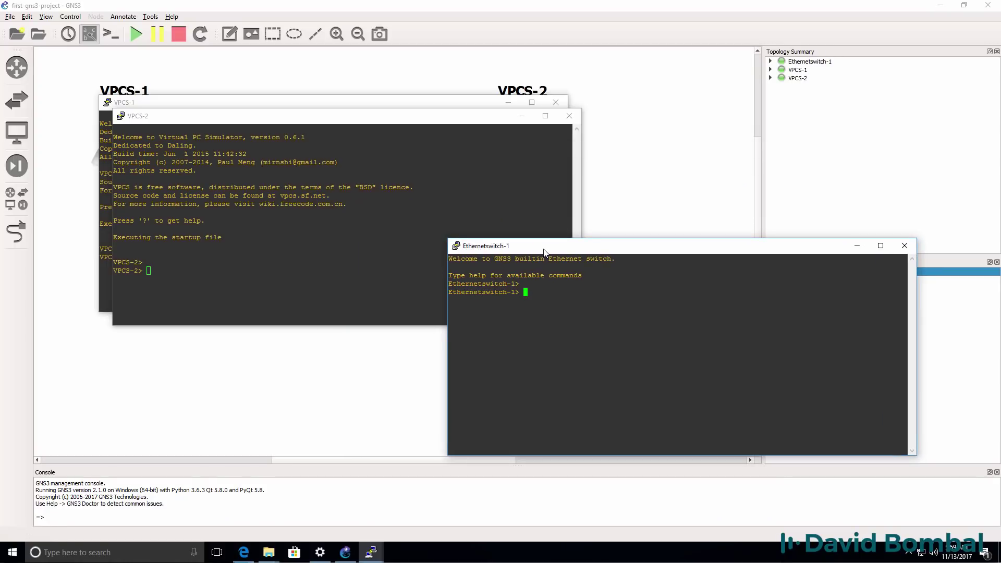
pyautogui.moveTo(373, 117); pyautogui.dragTo(722, 189)
pyautogui.moveTo(405, 106); pyautogui.dragTo(317, 222)
pyautogui.moveTo(702, 174); pyautogui.dragTo(716, 224)
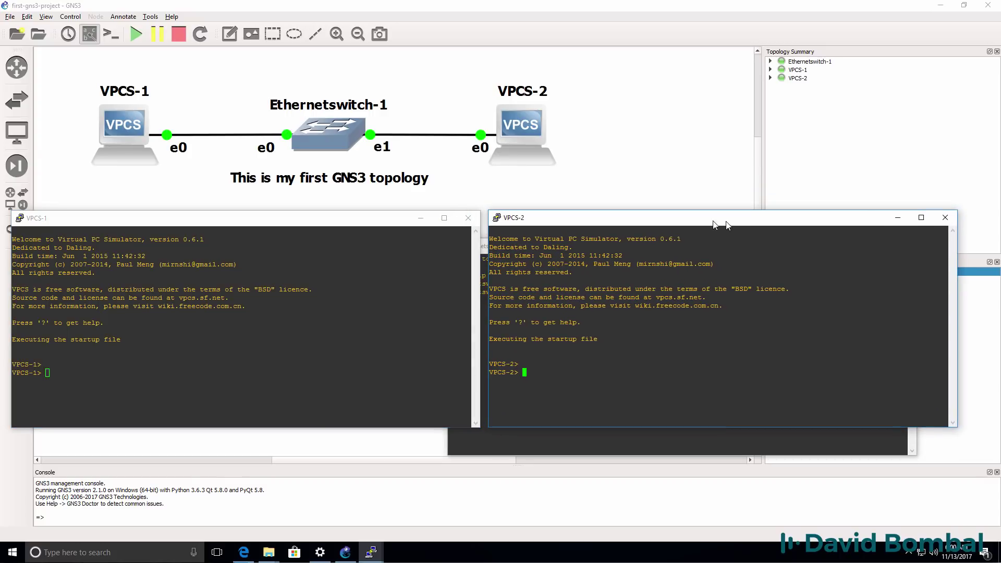
# - Set the VPCS-1 console font to Courier New Bold 20-point and apply it
pyautogui.rightClick(167, 217)
pyautogui.click(227, 366)
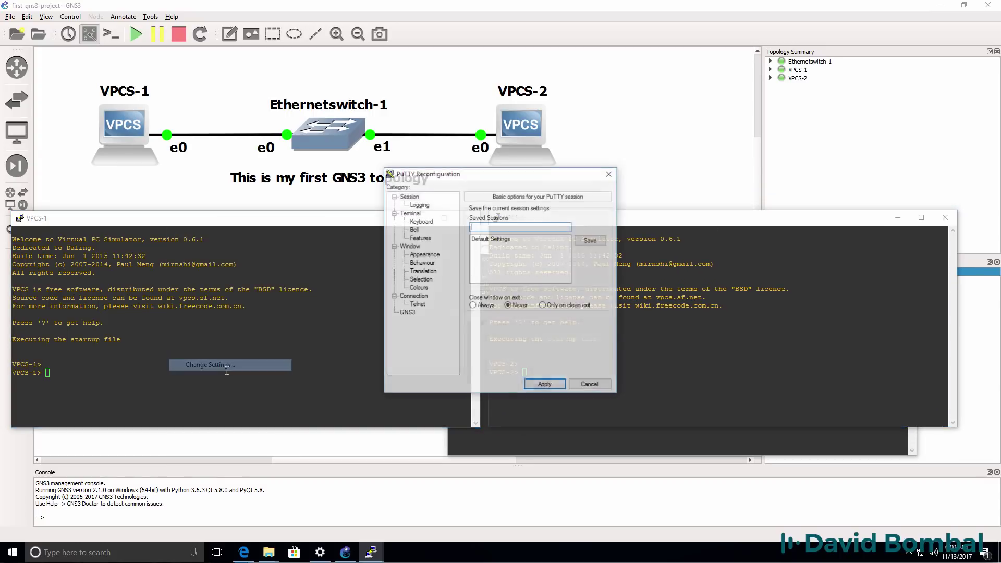
pyautogui.click(425, 255)
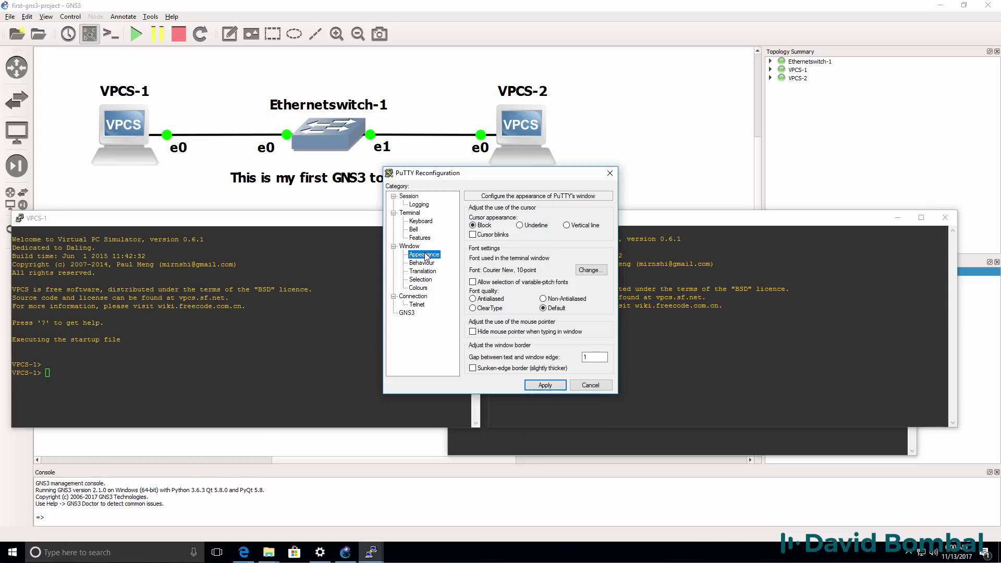
pyautogui.click(595, 270)
pyautogui.click(582, 325)
pyautogui.click(530, 299)
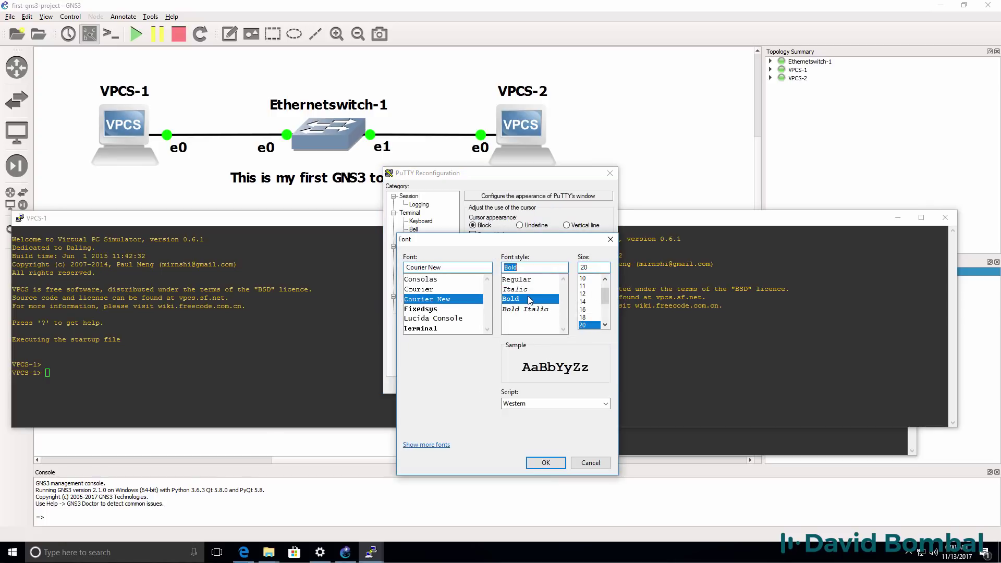
pyautogui.click(545, 462)
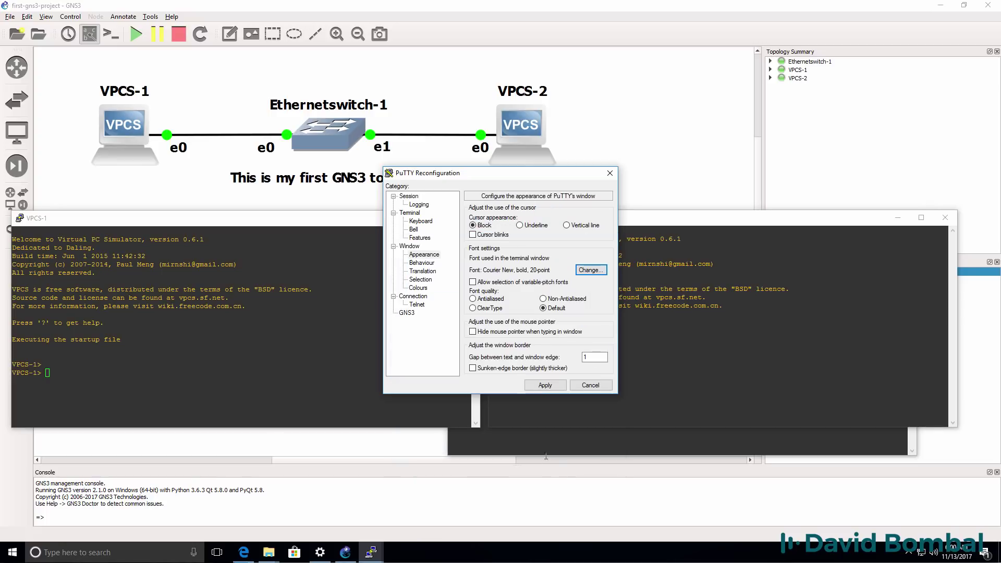
pyautogui.click(537, 384)
# - Move the VPCS-1 console up and bring the VPCS-2 console to the front
pyautogui.moveTo(409, 220); pyautogui.dragTo(406, 183)
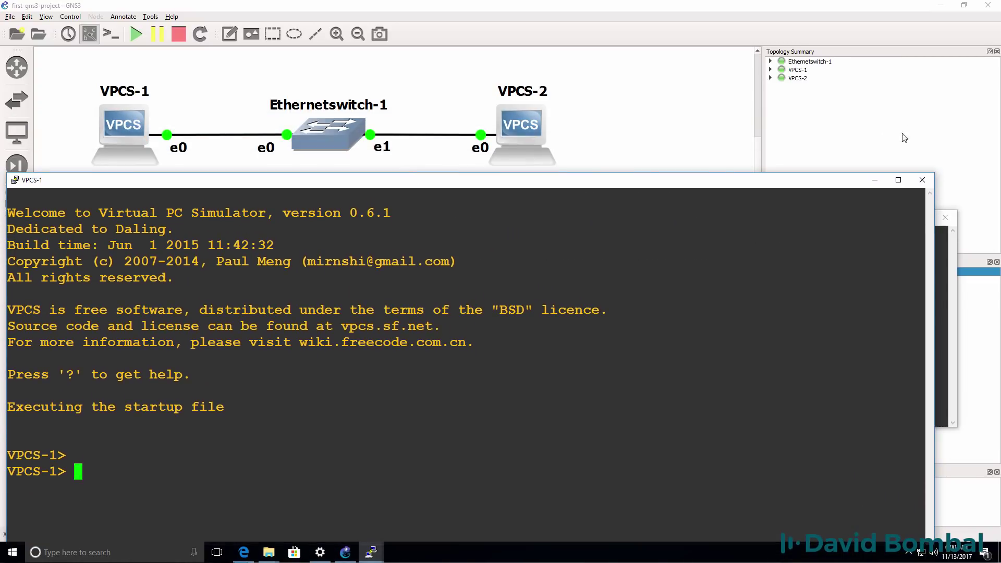
pyautogui.click(760, 158)
pyautogui.moveTo(371, 552)
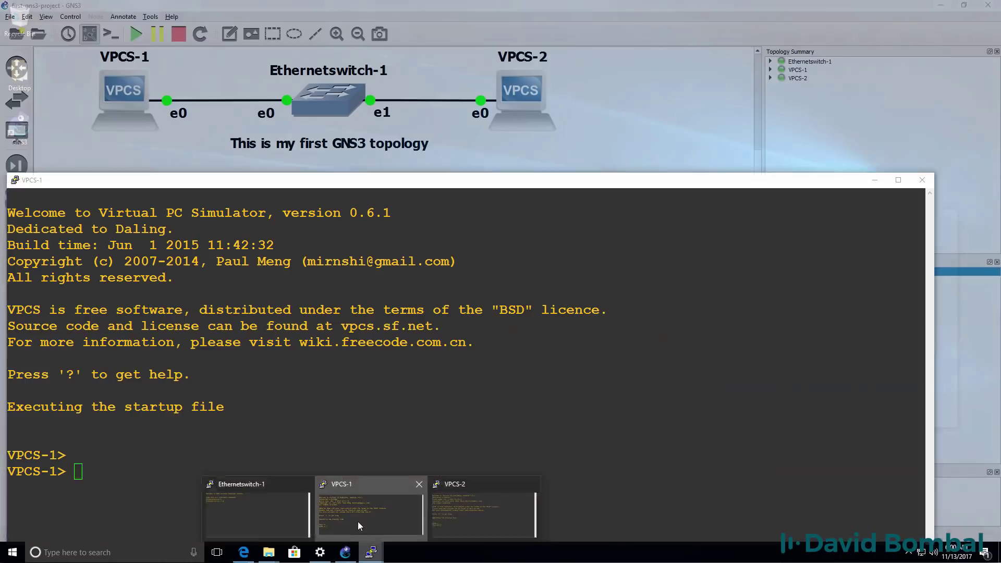
pyautogui.click(359, 526)
pyautogui.moveTo(370, 552)
pyautogui.click(482, 516)
# - Give the VPCS-2 console the same Courier New Bold 20-point font and apply it
pyautogui.rightClick(626, 221)
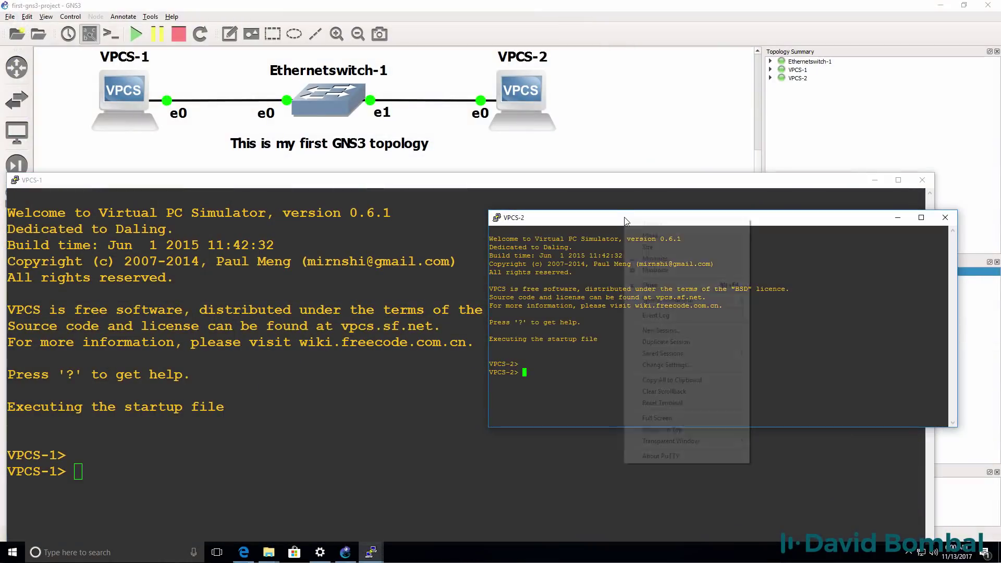
pyautogui.click(668, 365)
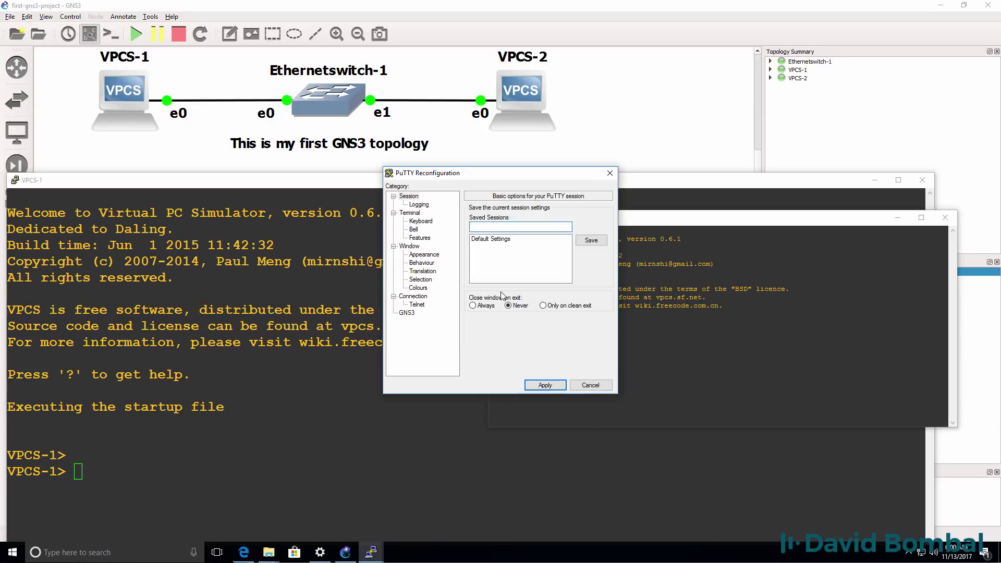
pyautogui.click(424, 254)
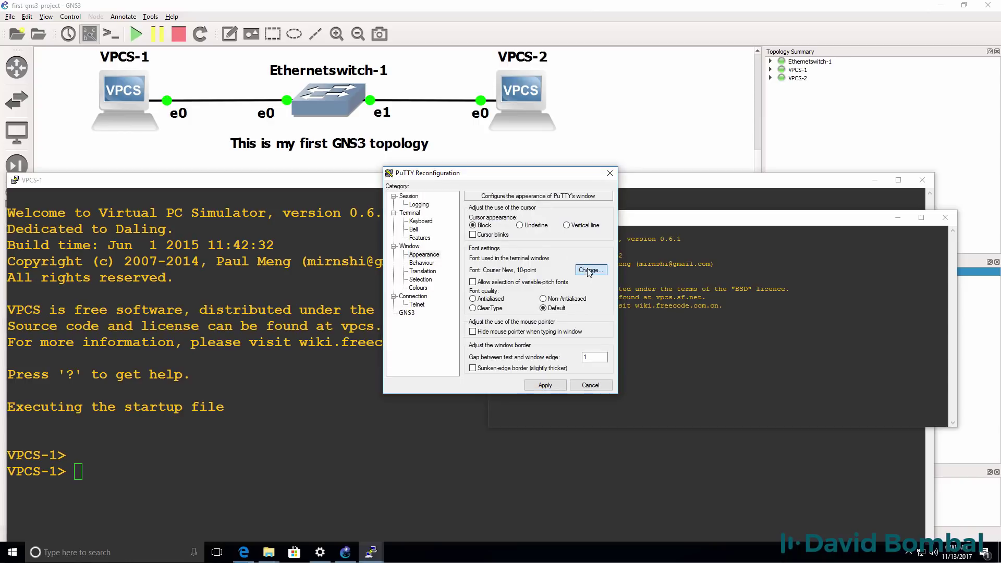
pyautogui.click(590, 270)
pyautogui.click(583, 325)
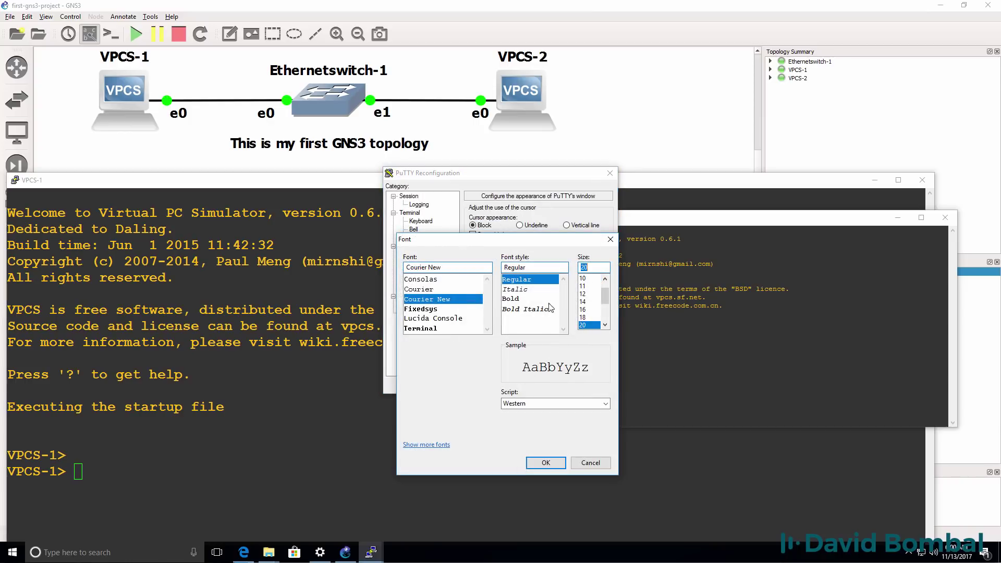
pyautogui.click(525, 299)
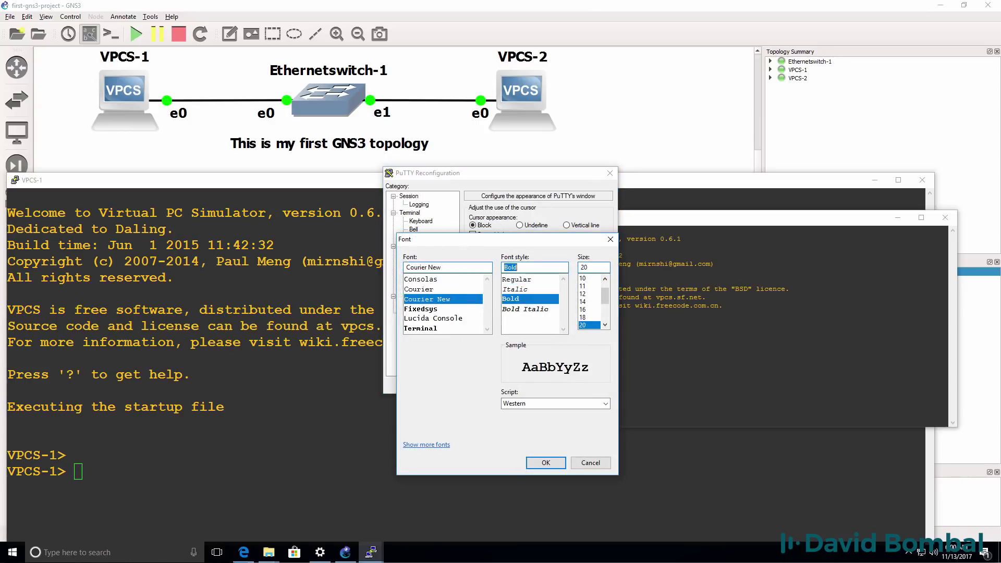
pyautogui.click(544, 464)
pyautogui.click(545, 385)
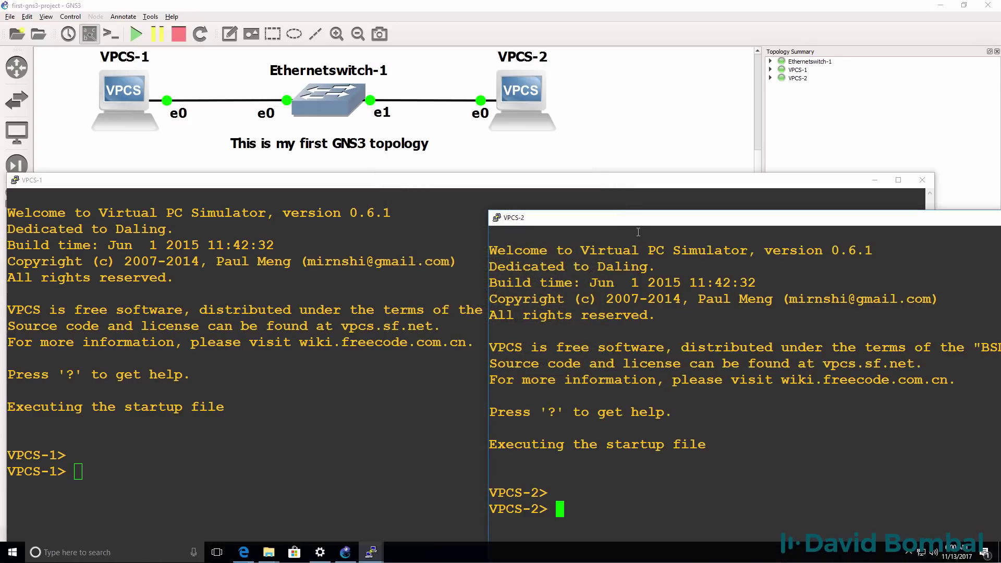
# - Assign VPCS-1 10.1.1.1 and VPCS-2 10.1.1.2, both with mask 255.255.255.0
pyautogui.moveTo(633, 227); pyautogui.dragTo(356, 177)
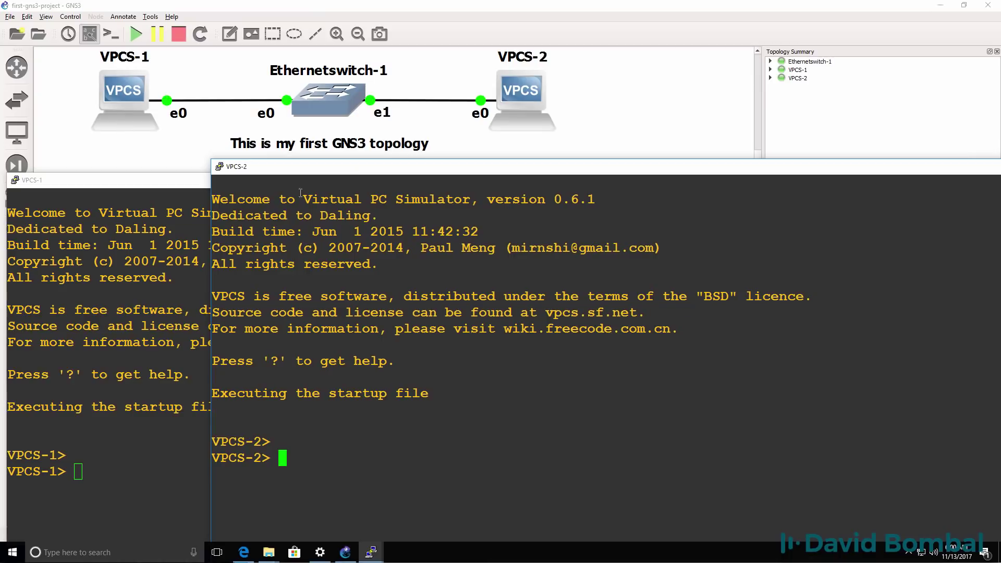
pyautogui.moveTo(148, 188); pyautogui.dragTo(149, 172)
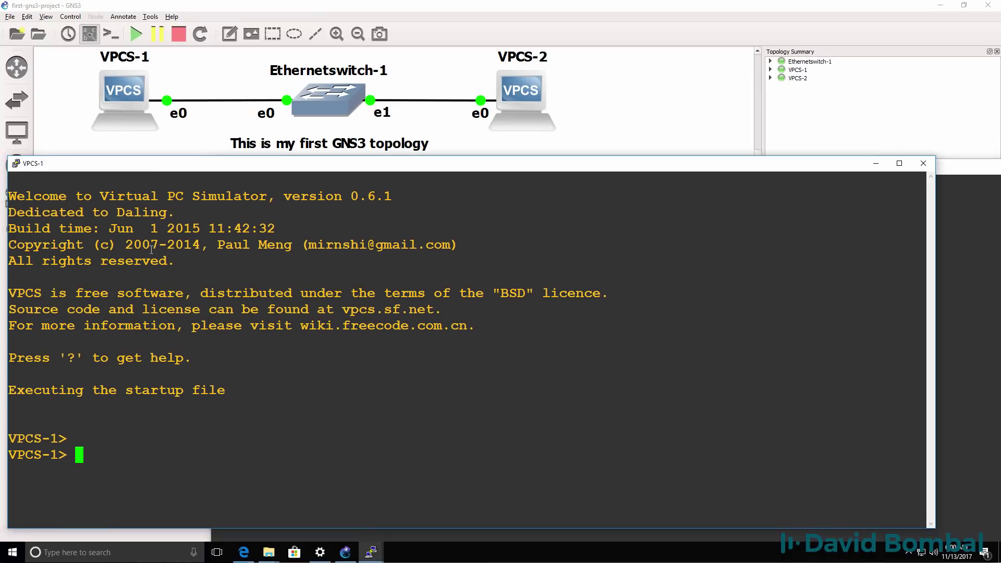
pyautogui.write('ip 10.1.1.1')
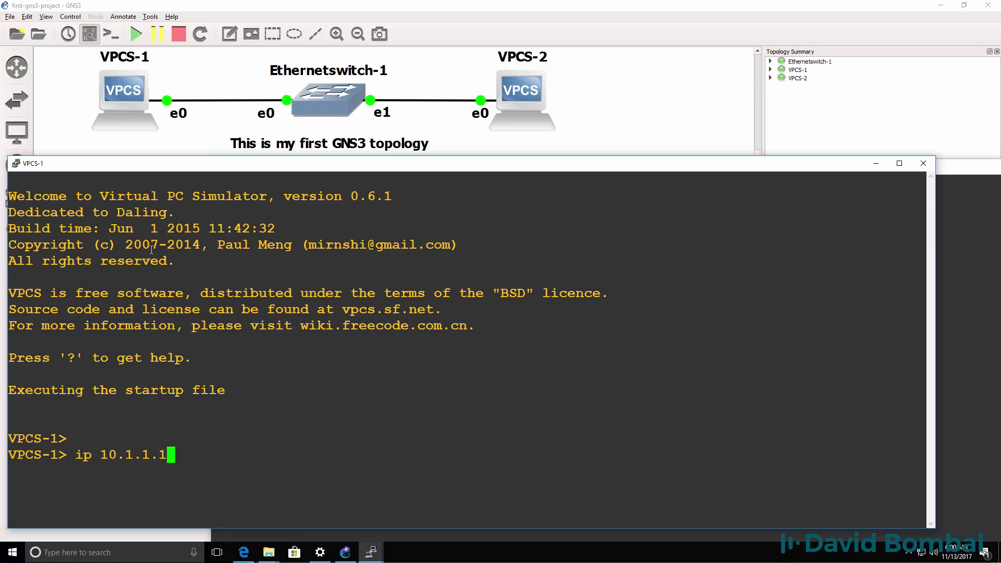
pyautogui.write(' 255.255.255.0')
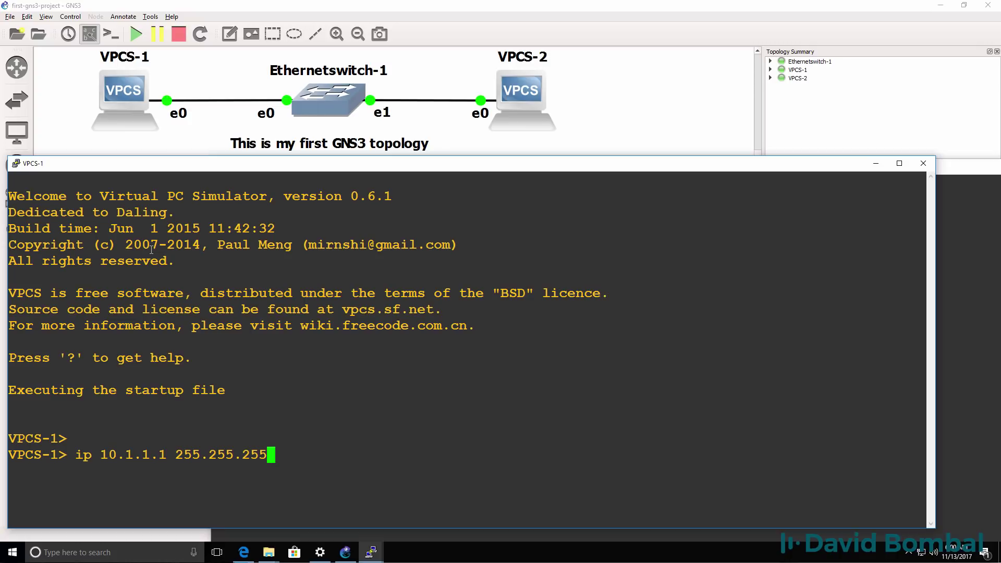
pyautogui.press('Return')
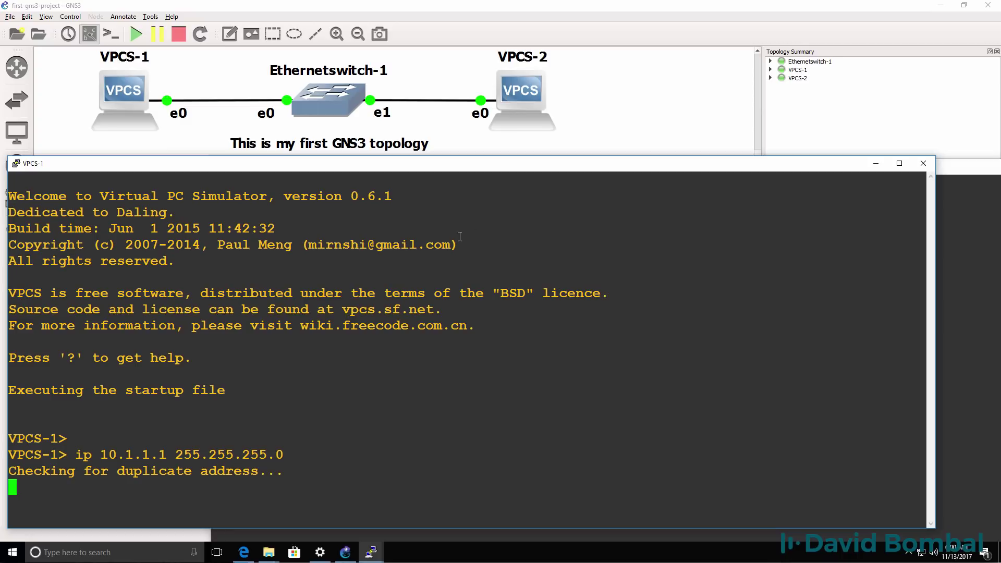
pyautogui.click(952, 212)
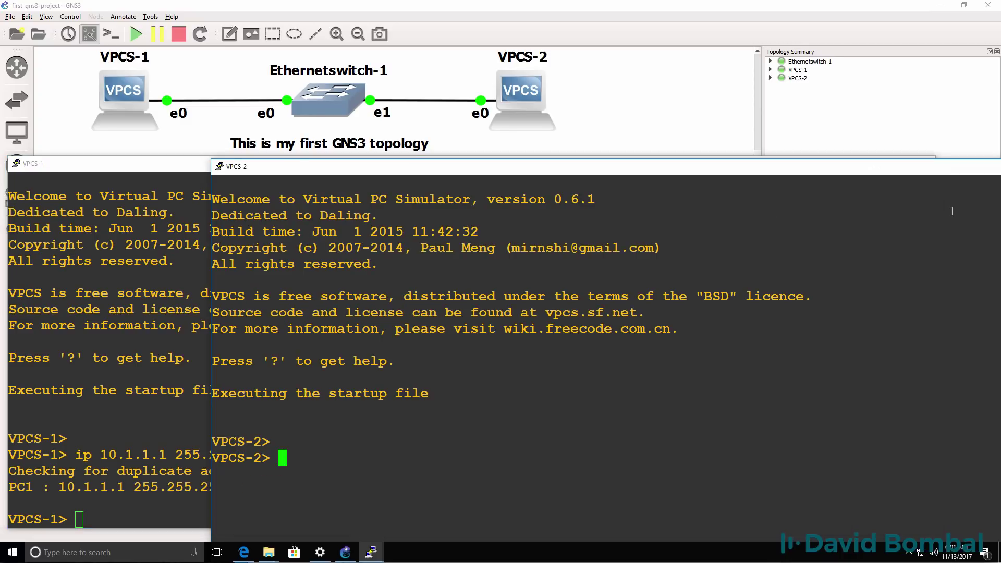
pyautogui.write('ip 10.1.1.2 2')
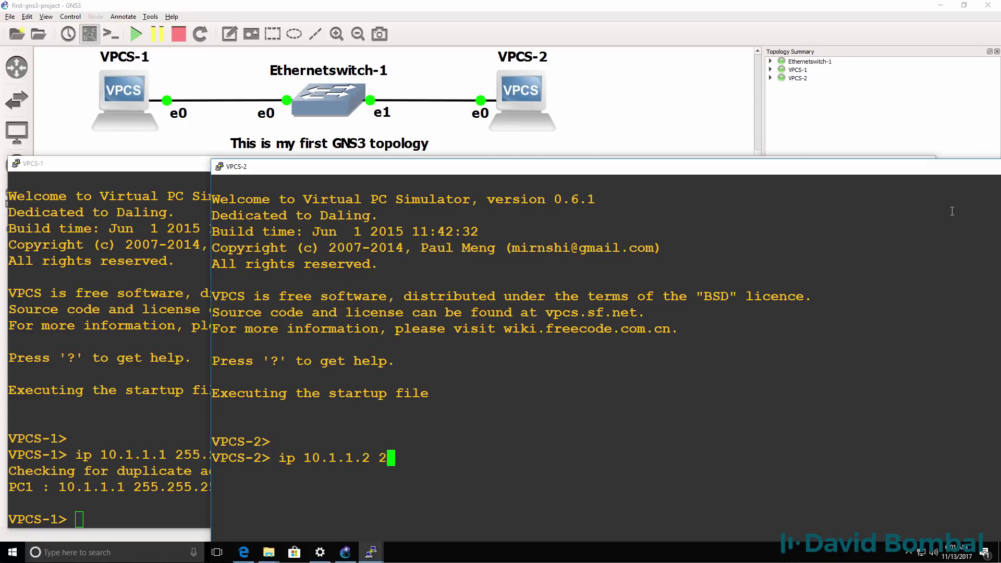
pyautogui.write('55.255.255.0')
pyautogui.press('Return')
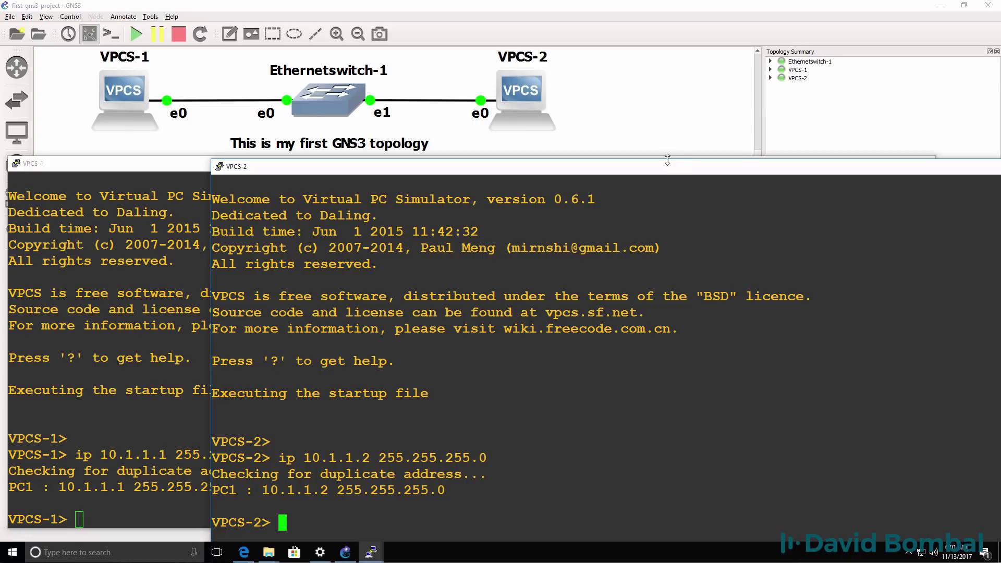
# - Ping 10.1.1.1 from VPCS-2 and 10.1.1.2 from VPCS-1, showing both consoles side by side
pyautogui.moveTo(668, 159)
pyautogui.mouseDown()
pyautogui.moveTo(669, 191)
pyautogui.moveTo(676, 151)
pyautogui.mouseUp()
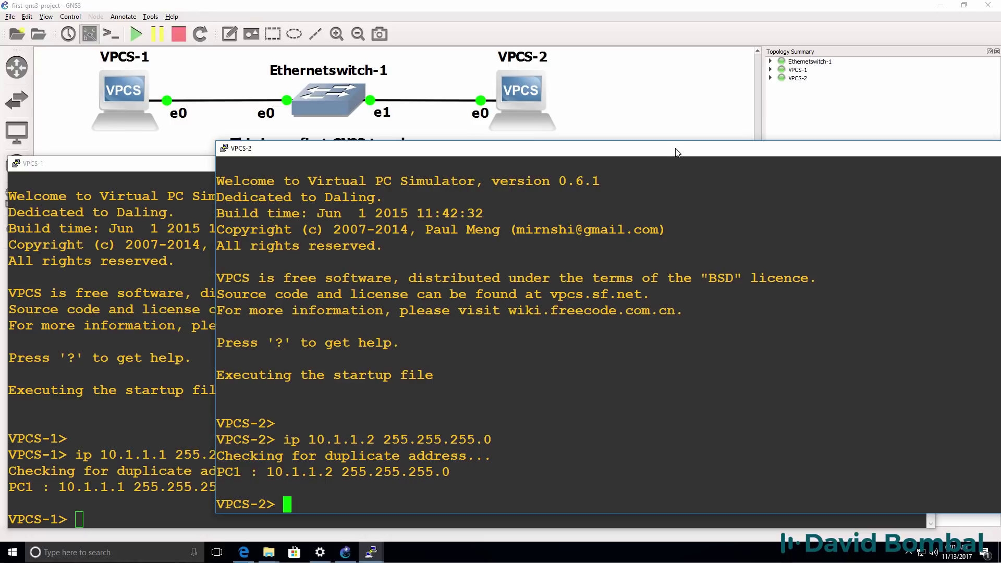
pyautogui.write('ping 10.1.1.')
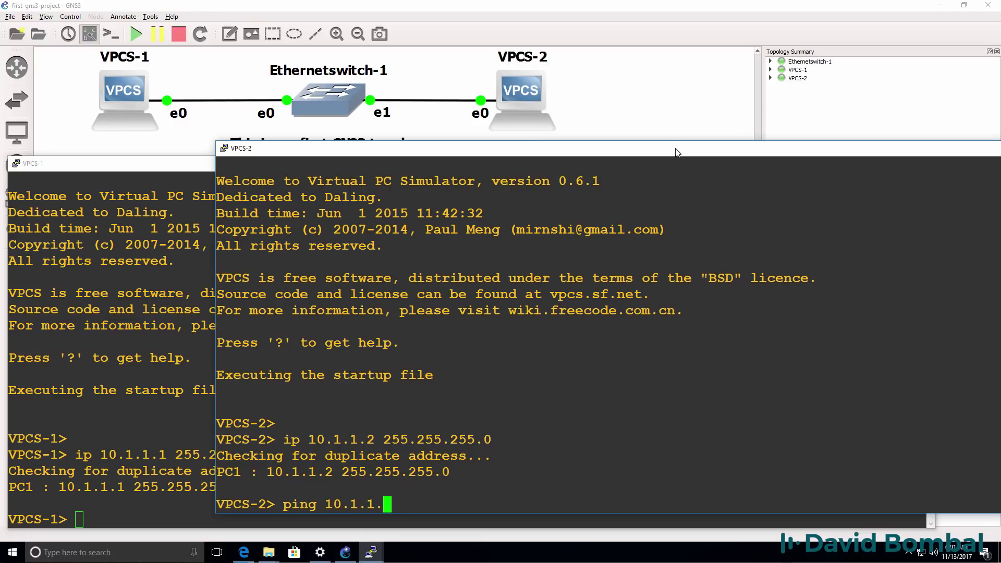
pyautogui.write('1')
pyautogui.press('Return')
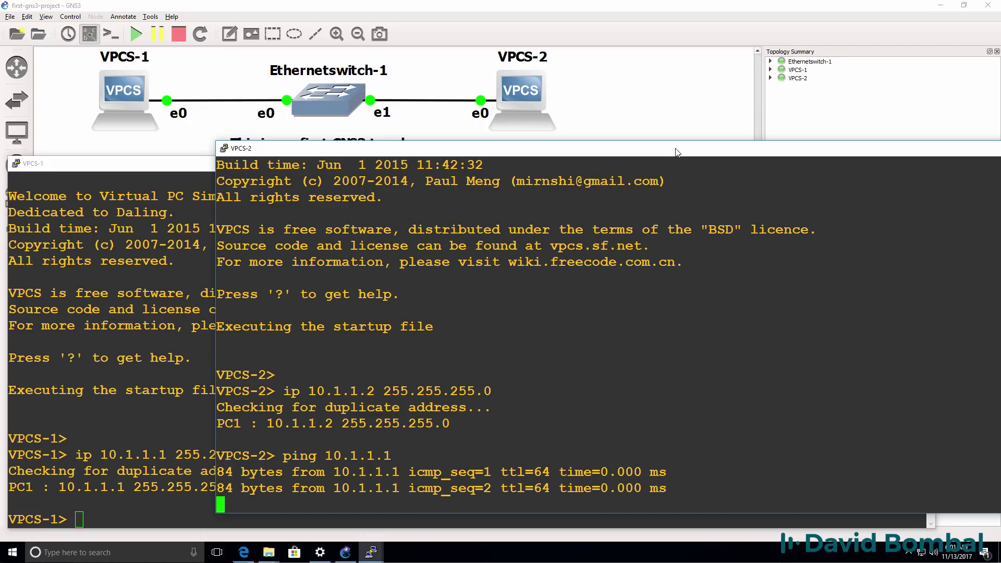
pyautogui.click(127, 296)
pyautogui.write('ping 10.1.1.2')
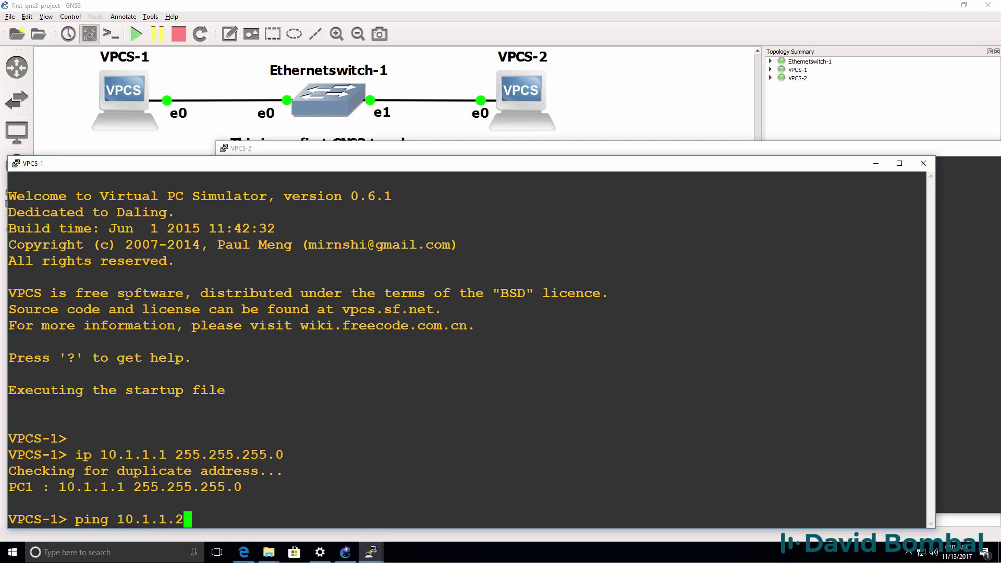
pyautogui.press('Return')
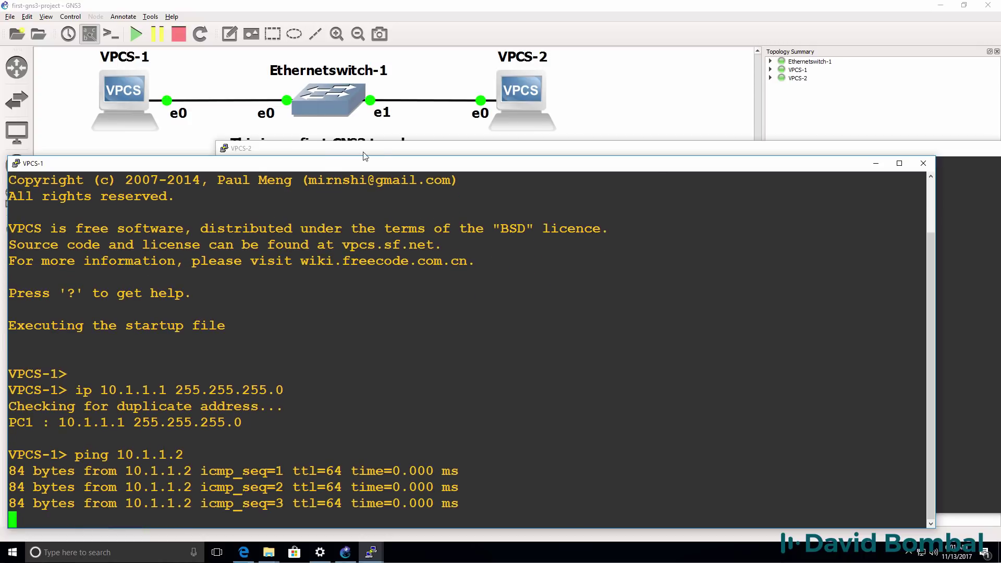
pyautogui.moveTo(388, 148); pyautogui.dragTo(395, 169)
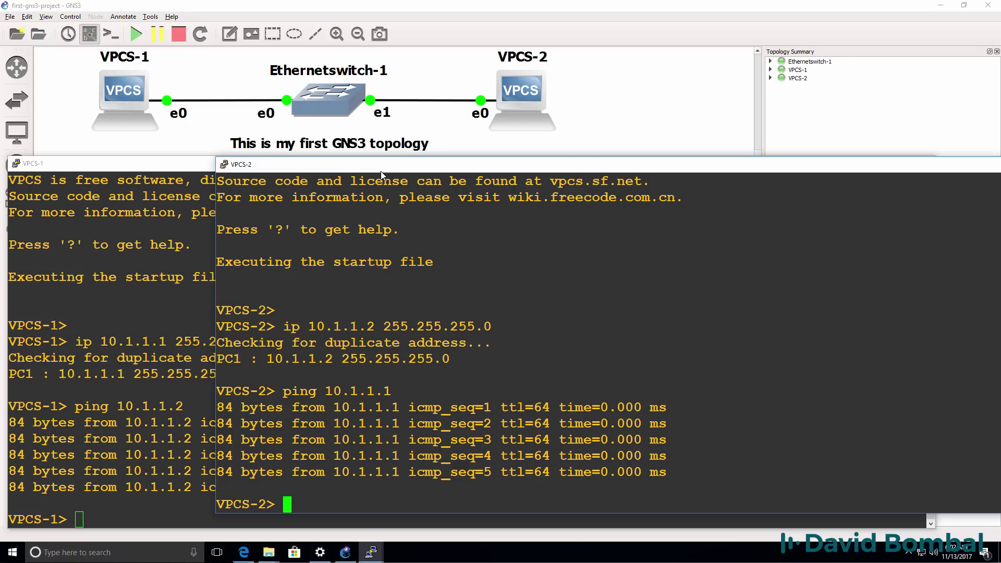
# - Place a new VPCS-3 below the switch and link its Ethernet0 to switch port Ethernet2
pyautogui.click(988, 5)
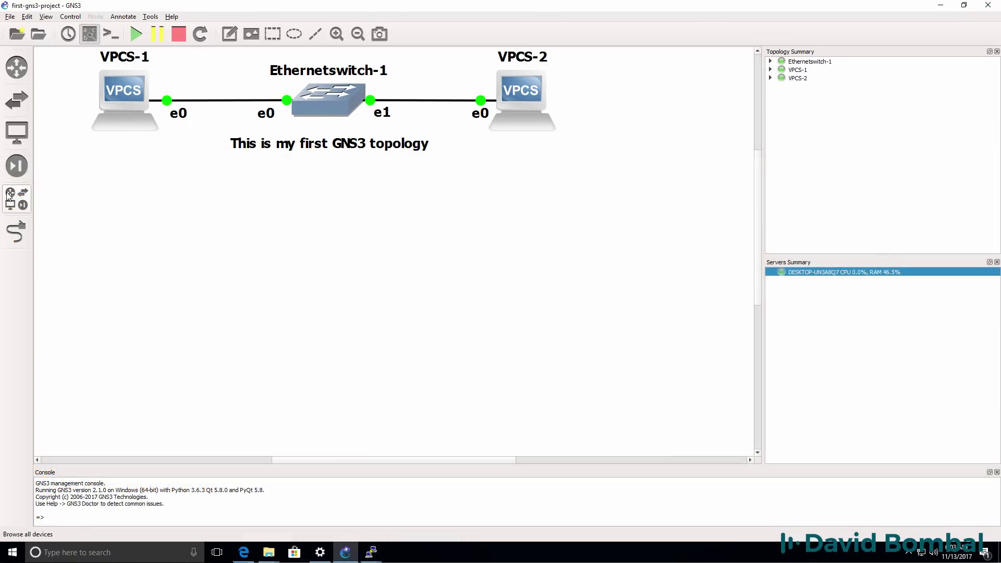
pyautogui.click(10, 195)
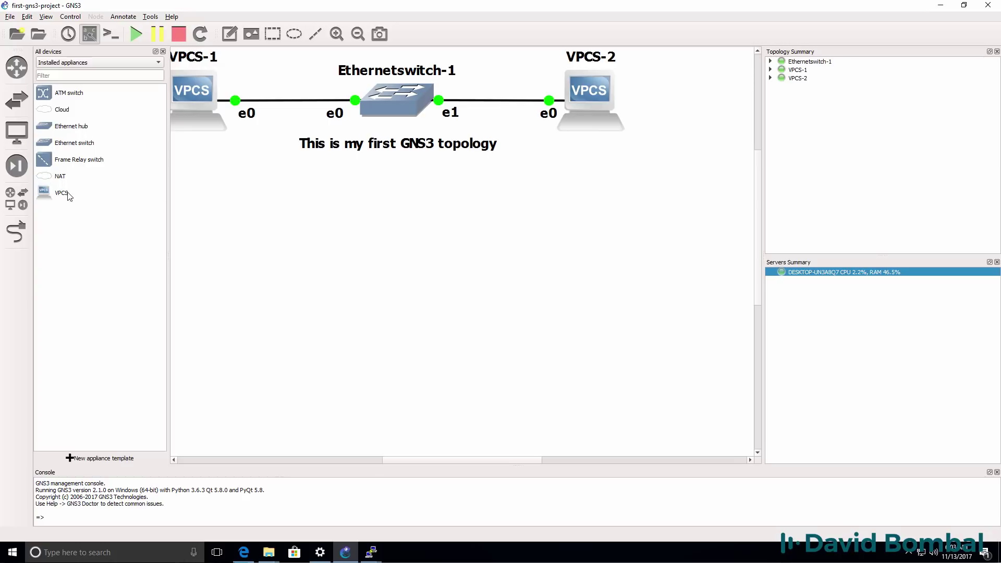
pyautogui.moveTo(68, 193); pyautogui.dragTo(375, 228)
pyautogui.click(162, 51)
pyautogui.click(17, 232)
pyautogui.click(340, 236)
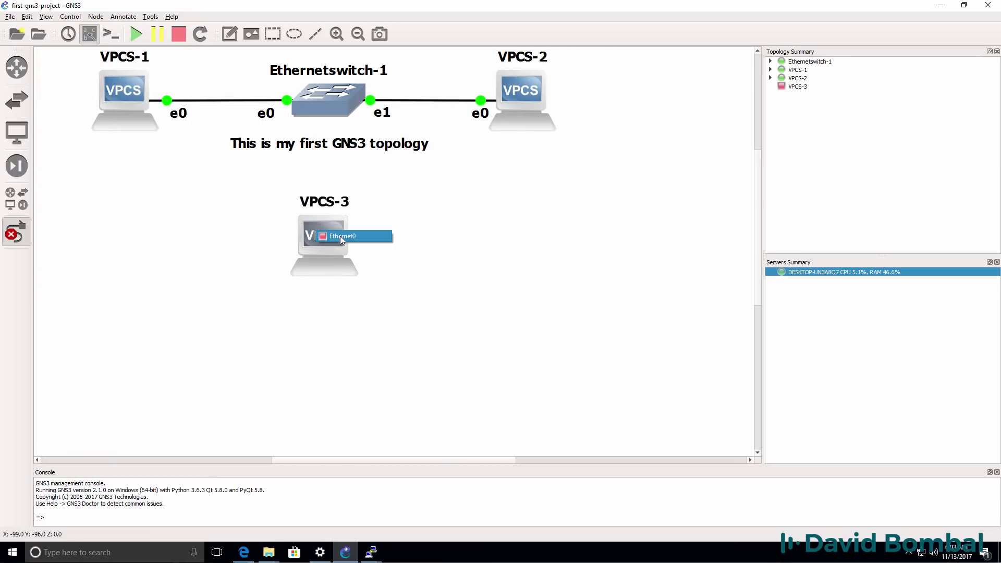
pyautogui.click(347, 237)
pyautogui.click(327, 94)
pyautogui.click(354, 131)
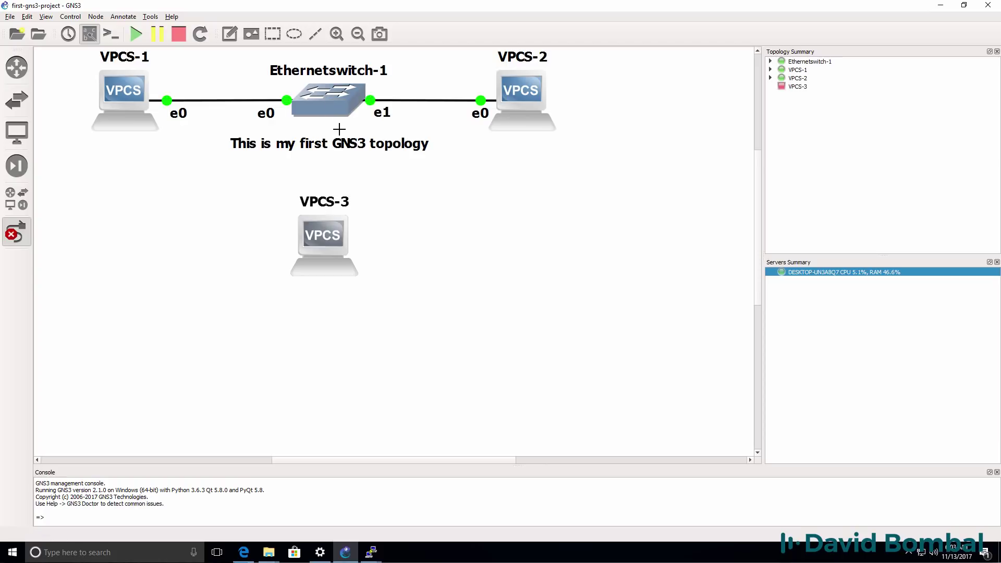
pyautogui.click(17, 232)
# - Tidy the layout: topology note below VPCS-3, node name beneath it, e0 label above
pyautogui.moveTo(321, 236)
pyautogui.mouseDown()
pyautogui.moveTo(336, 236)
pyautogui.moveTo(327, 236)
pyautogui.mouseUp()
pyautogui.moveTo(365, 154); pyautogui.dragTo(371, 327)
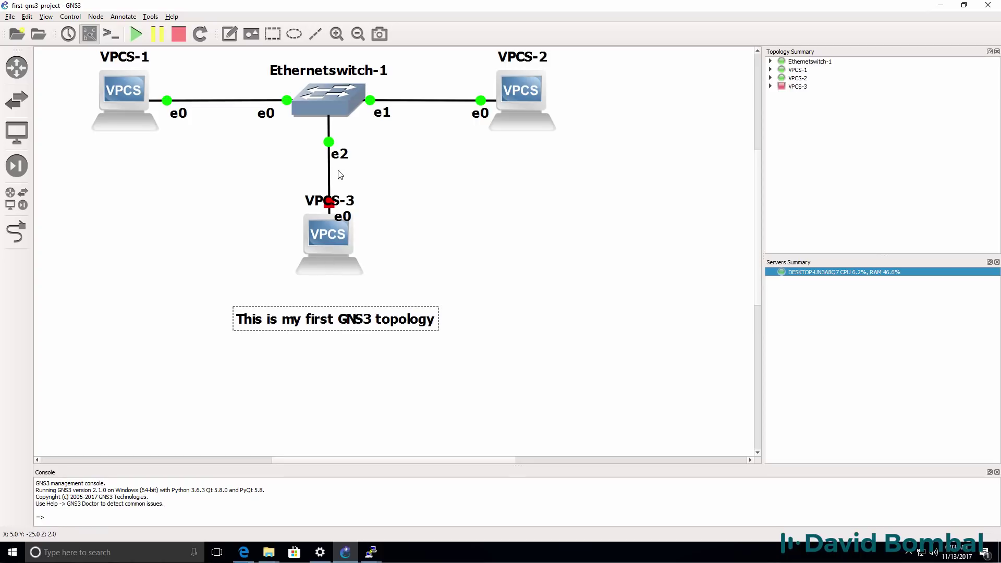
pyautogui.moveTo(348, 205); pyautogui.dragTo(344, 291)
pyautogui.moveTo(342, 217); pyautogui.dragTo(347, 201)
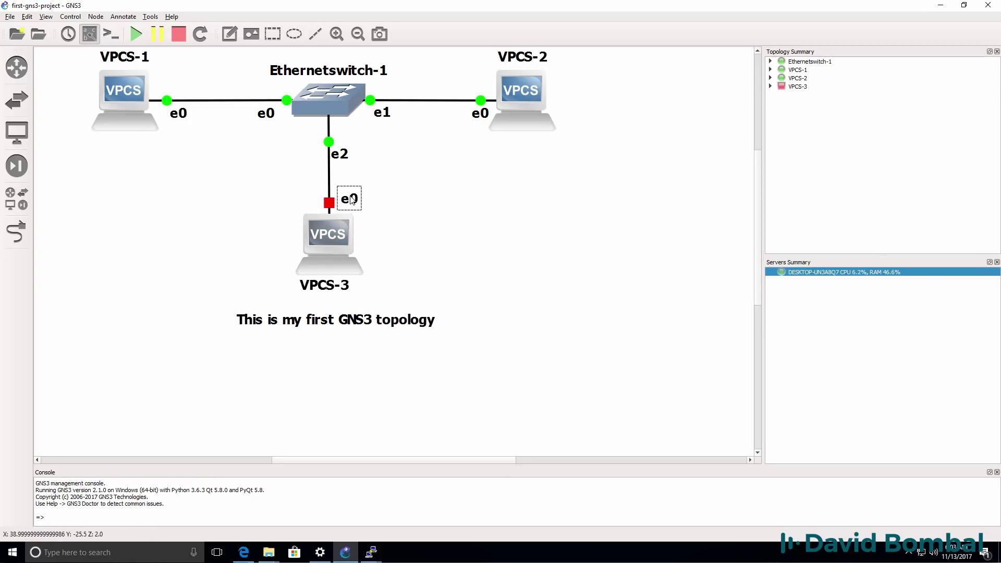
# - Start VPCS-3 and open a console to it
pyautogui.rightClick(326, 236)
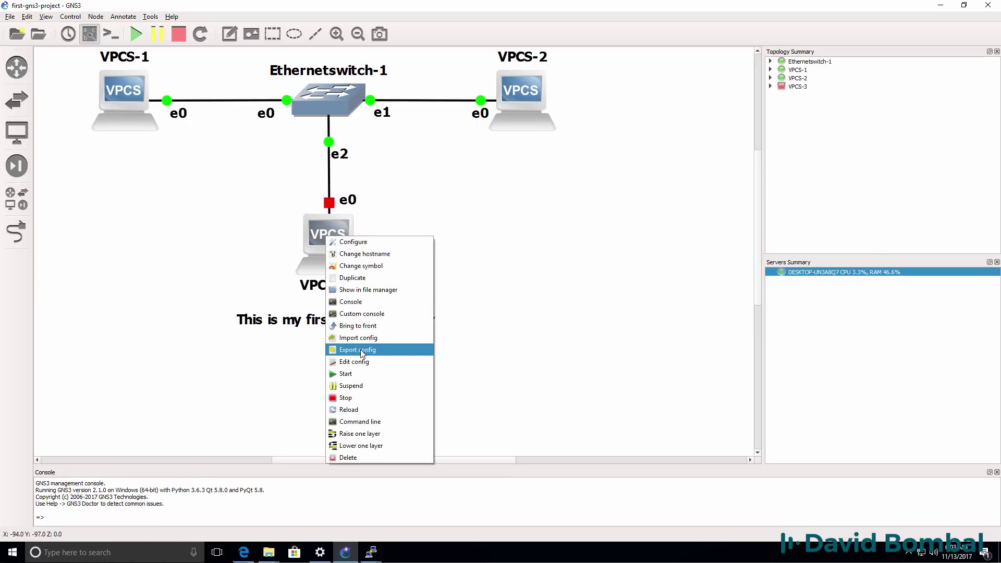
pyautogui.click(362, 370)
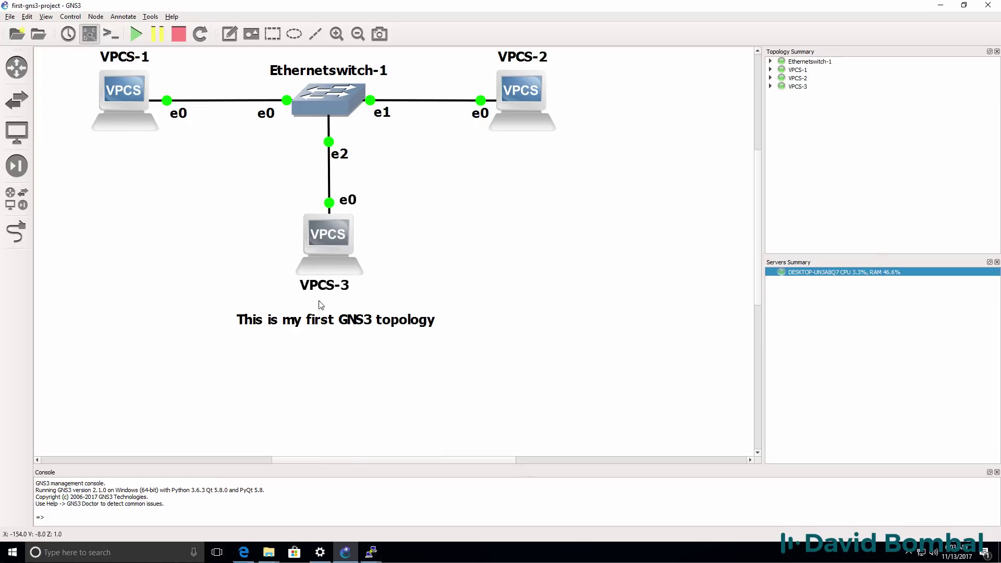
pyautogui.rightClick(324, 233)
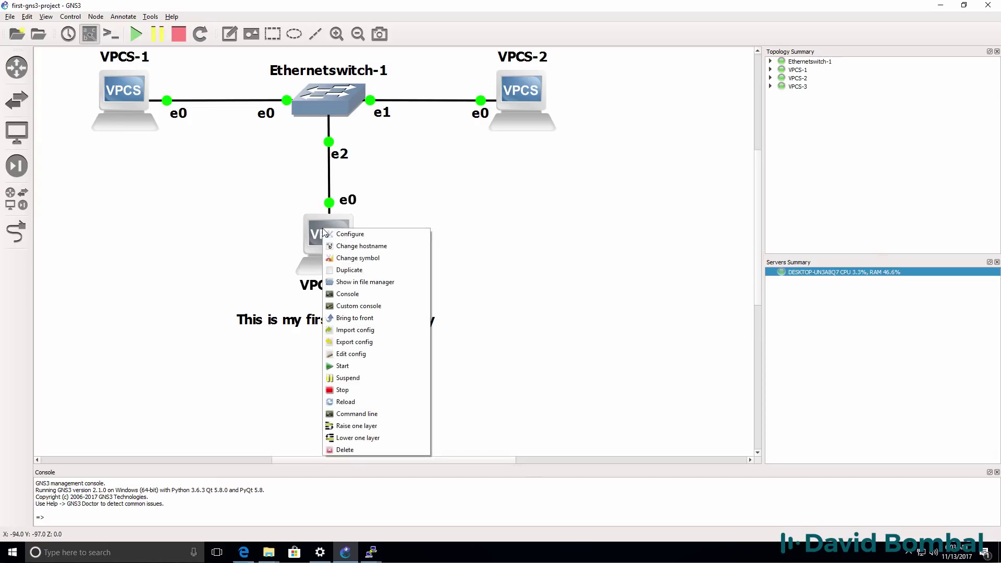
pyautogui.click(358, 296)
# - Set the VPCS-3 console font to bold size 20 and apply it
pyautogui.rightClick(319, 130)
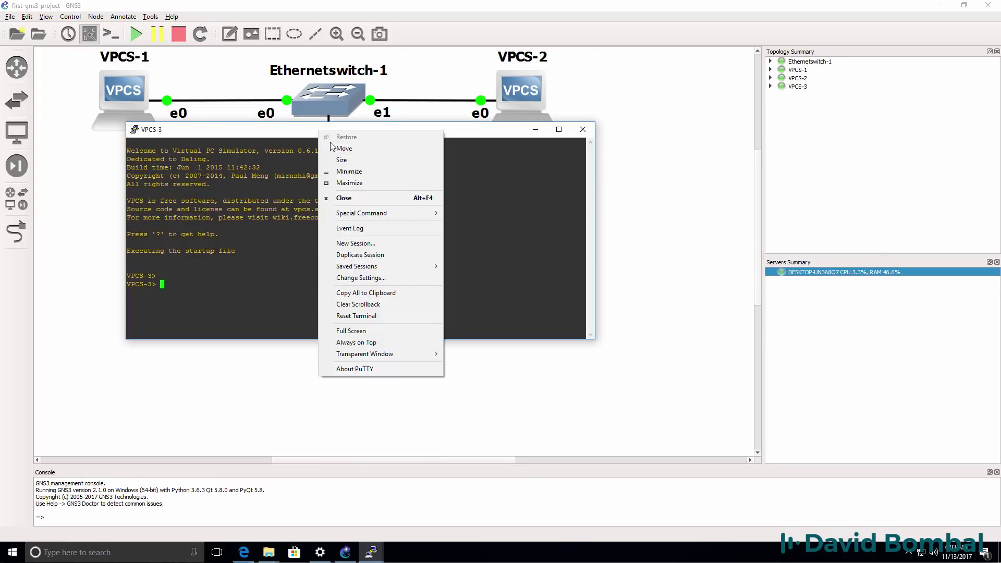
pyautogui.click(379, 276)
pyautogui.click(591, 270)
pyautogui.click(511, 298)
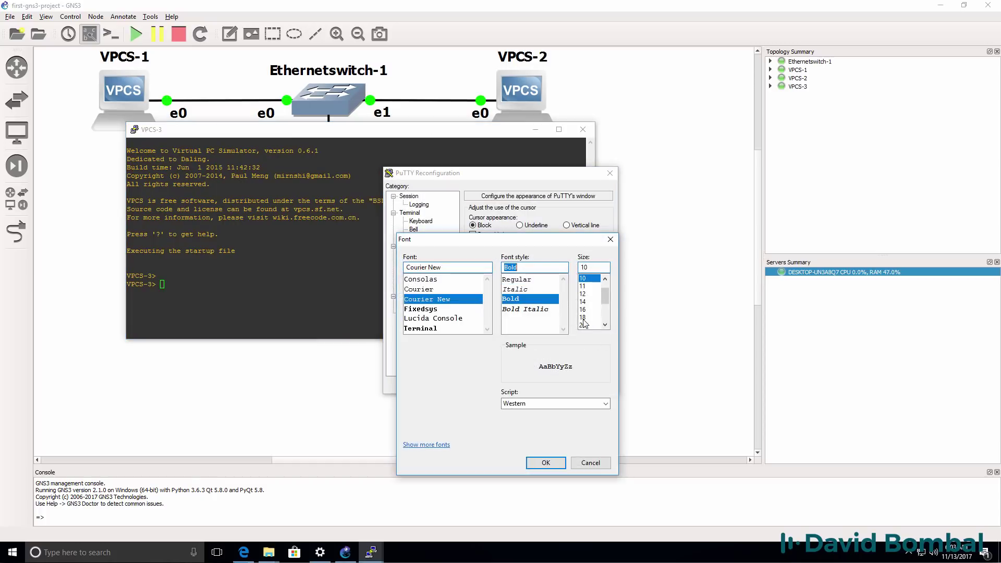
pyautogui.click(585, 324)
pyautogui.click(545, 463)
pyautogui.click(542, 385)
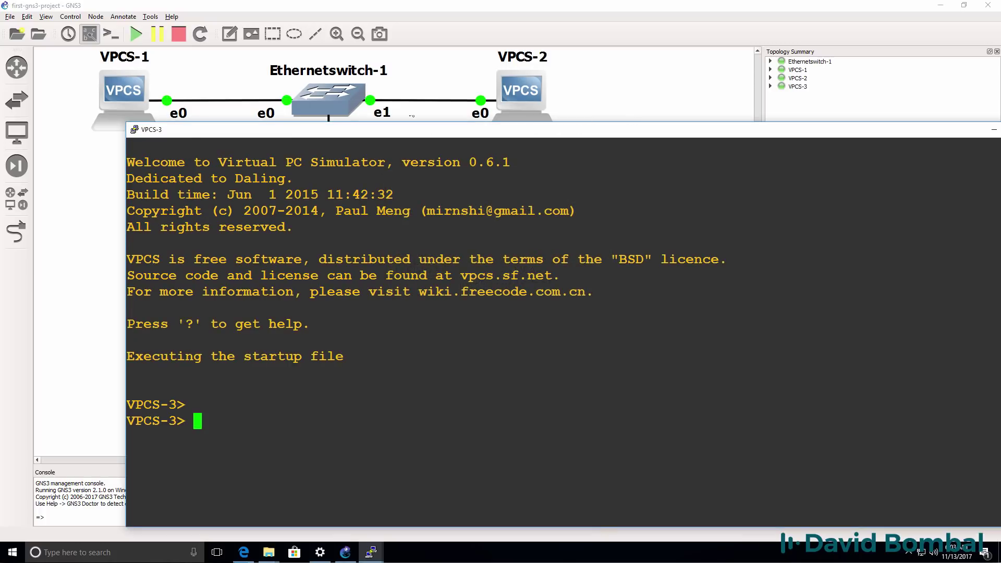
# - Assign VPCS-3 10.1.1.3 255.255.255.0, then ping 10.1.1.1 and 10.1.1.2 successfully
pyautogui.write('ip 10.1.1.')
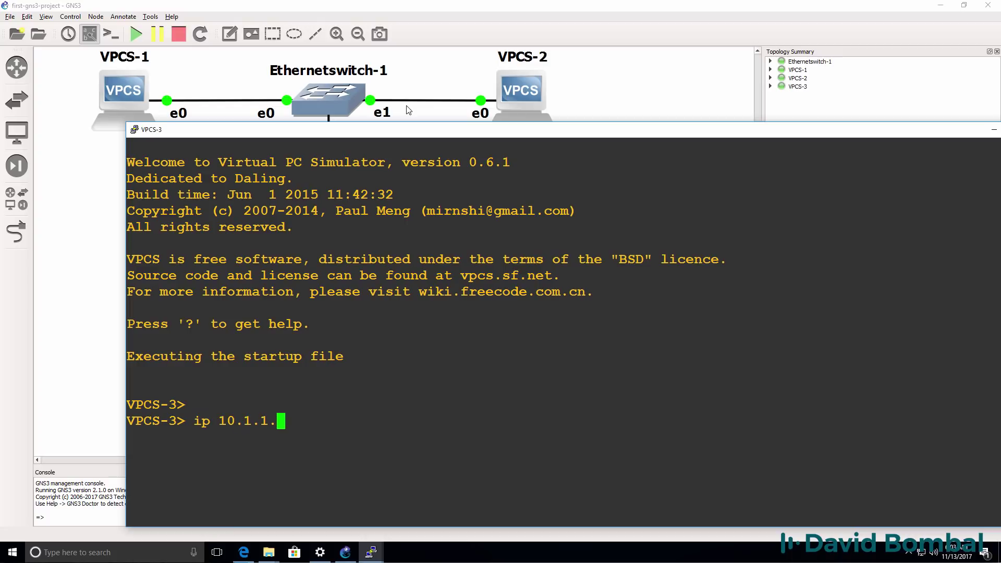
pyautogui.write('3 255.25')
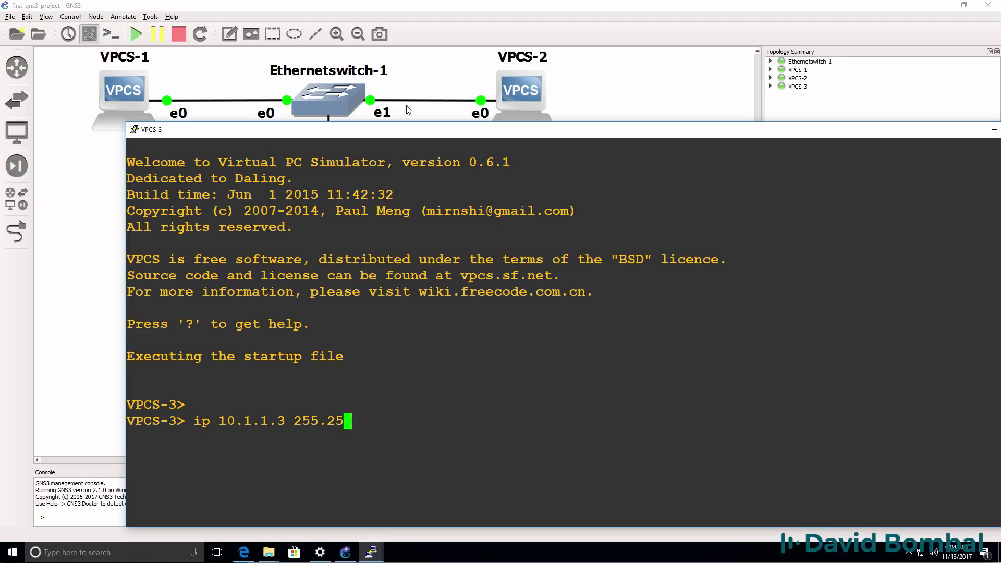
pyautogui.write('5.255.0')
pyautogui.press('Return')
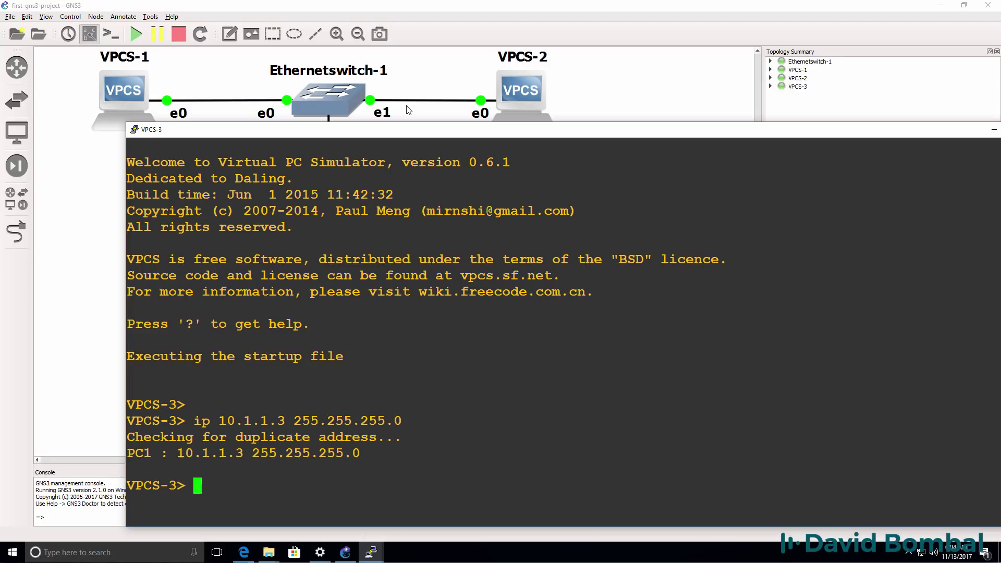
pyautogui.write('ping 10.1.1.1')
pyautogui.press('Return')
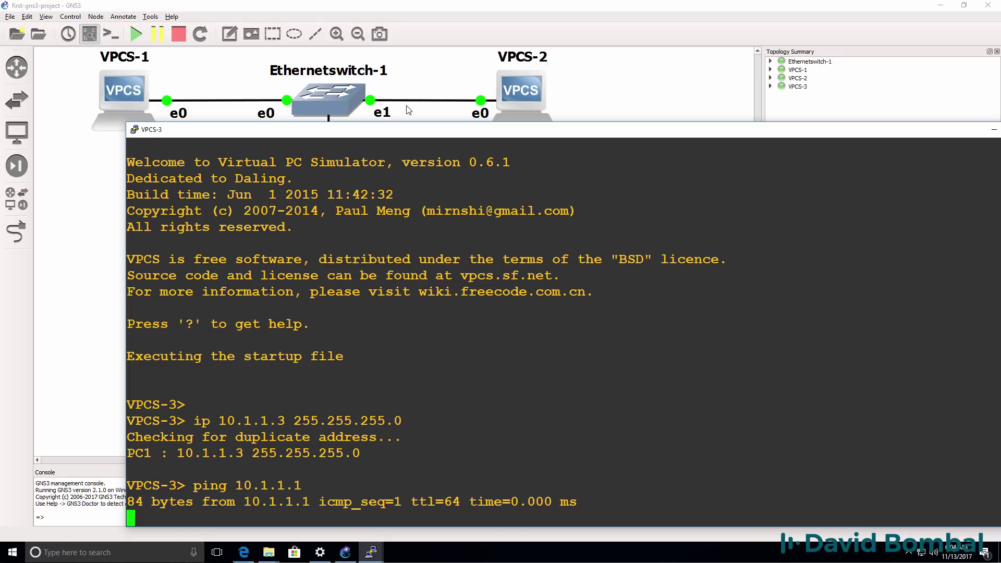
pyautogui.hotkey('ctrl', 'c')
pyautogui.press('Up')
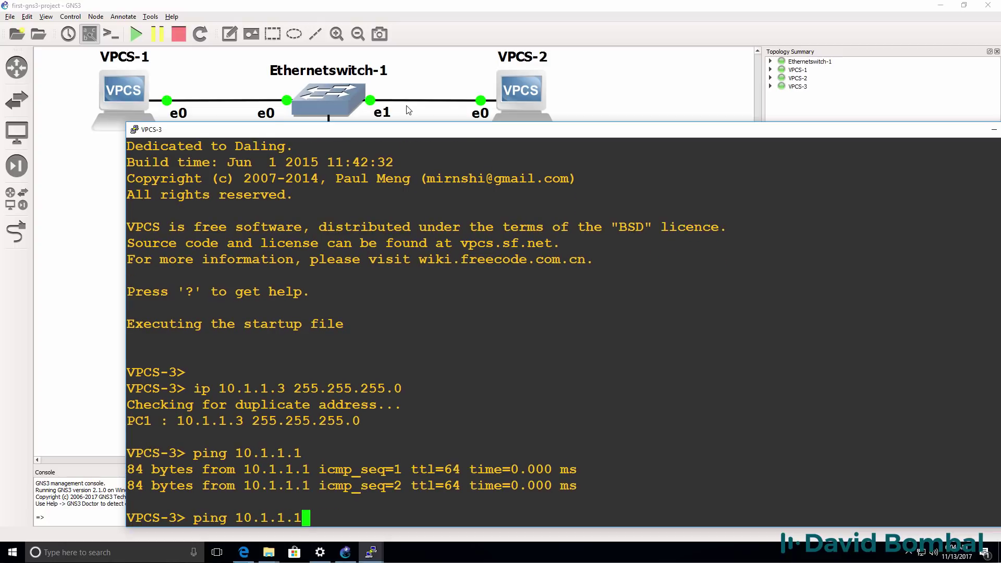
pyautogui.press('BackSpace')
pyautogui.write('2')
pyautogui.press('Return')
pyautogui.hotkey('ctrl', 'c')
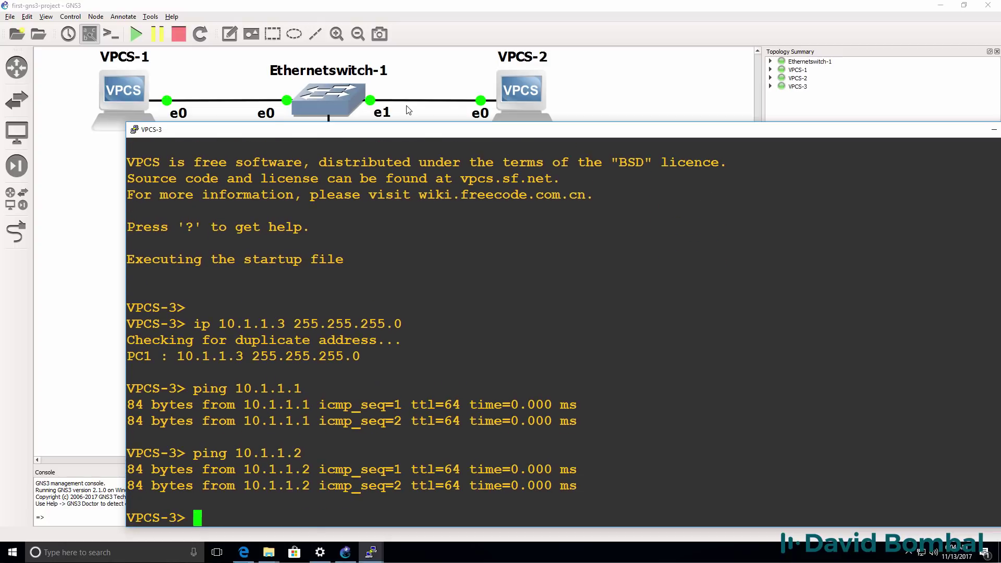
# - Run 'save' in the VPCS-1, VPCS-2 and VPCS-3 consoles to store their startup configurations
pyautogui.click(447, 15)
pyautogui.moveTo(370, 552)
pyautogui.click(325, 520)
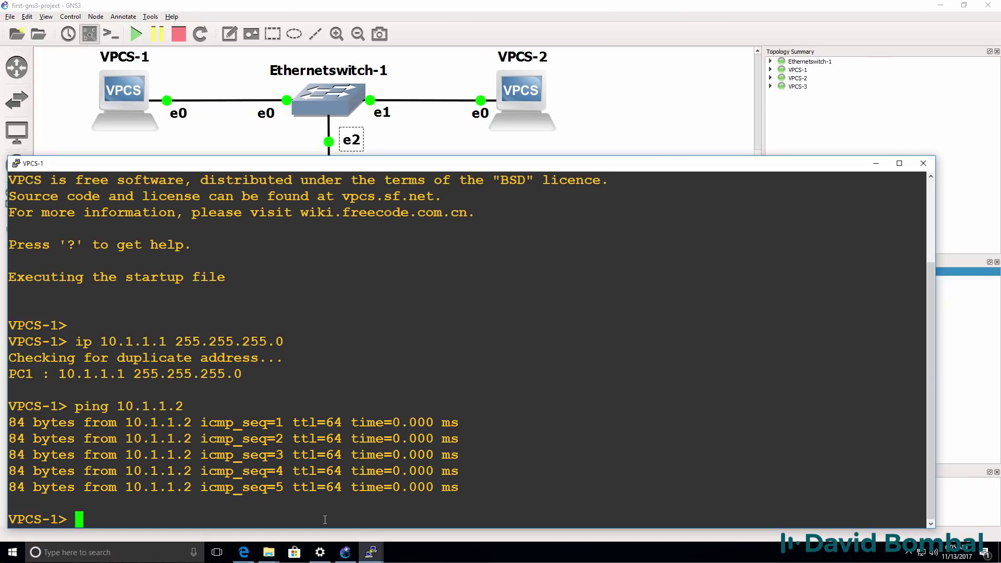
pyautogui.write('save')
pyautogui.press('Return')
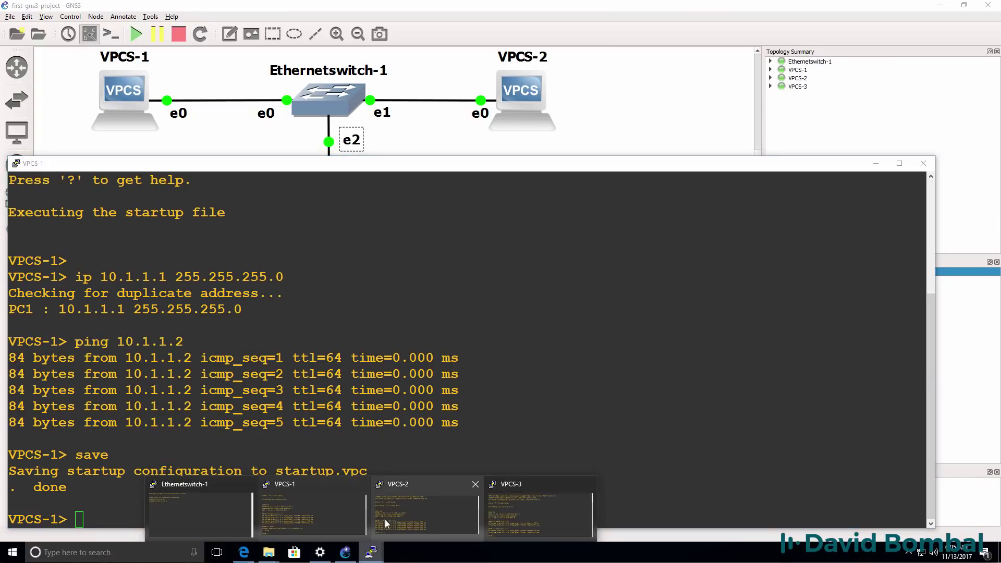
pyautogui.click(387, 519)
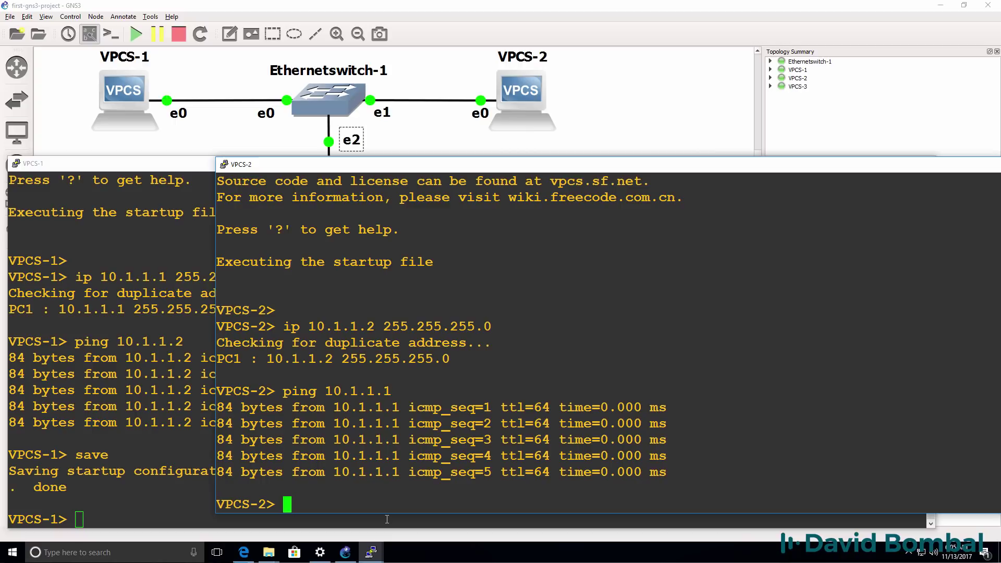
pyautogui.write('save')
pyautogui.press('Return')
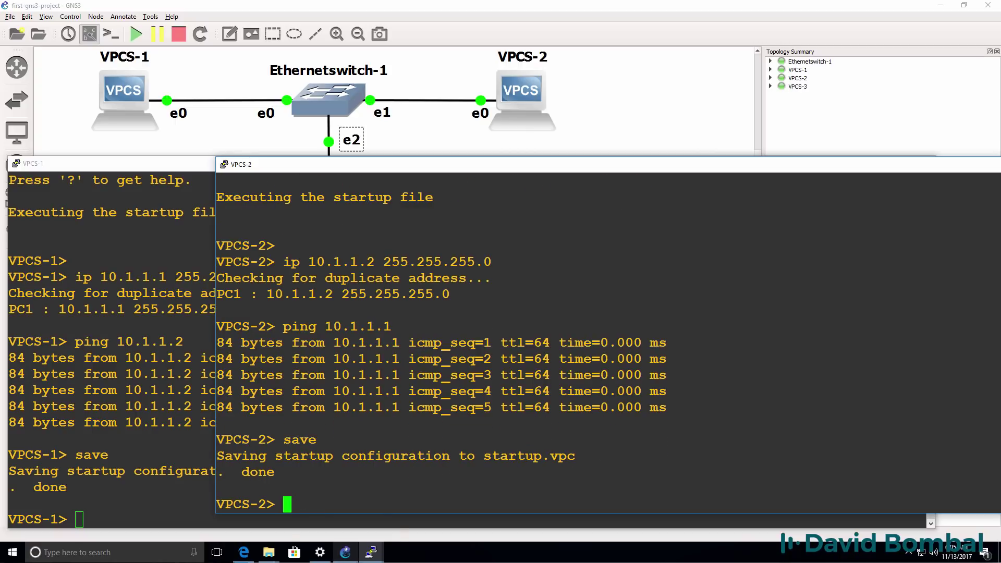
pyautogui.moveTo(371, 552)
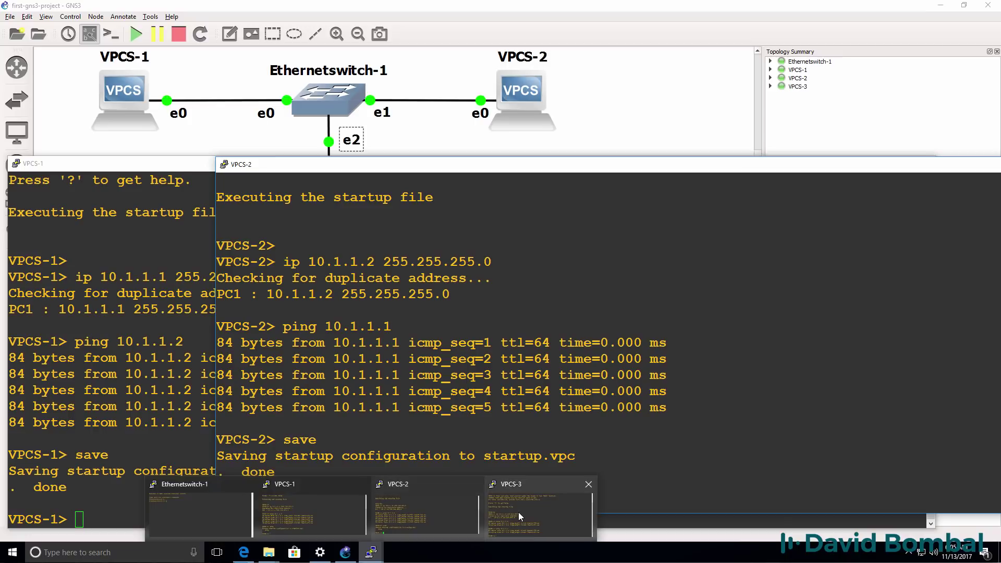
pyautogui.click(517, 512)
pyautogui.write('save')
pyautogui.press('Return')
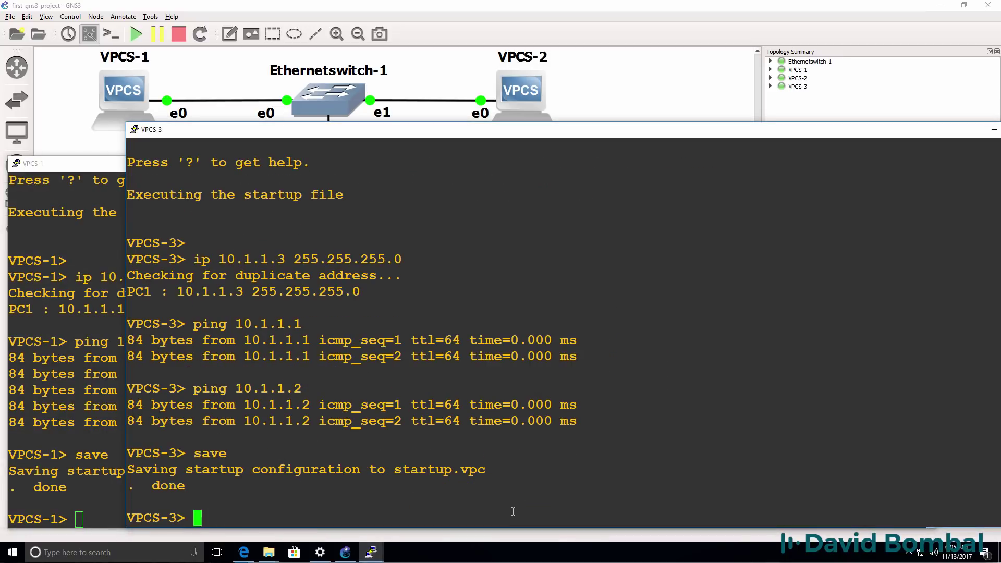
# - Stop all nodes in the topology and close GNS3
pyautogui.click(609, 76)
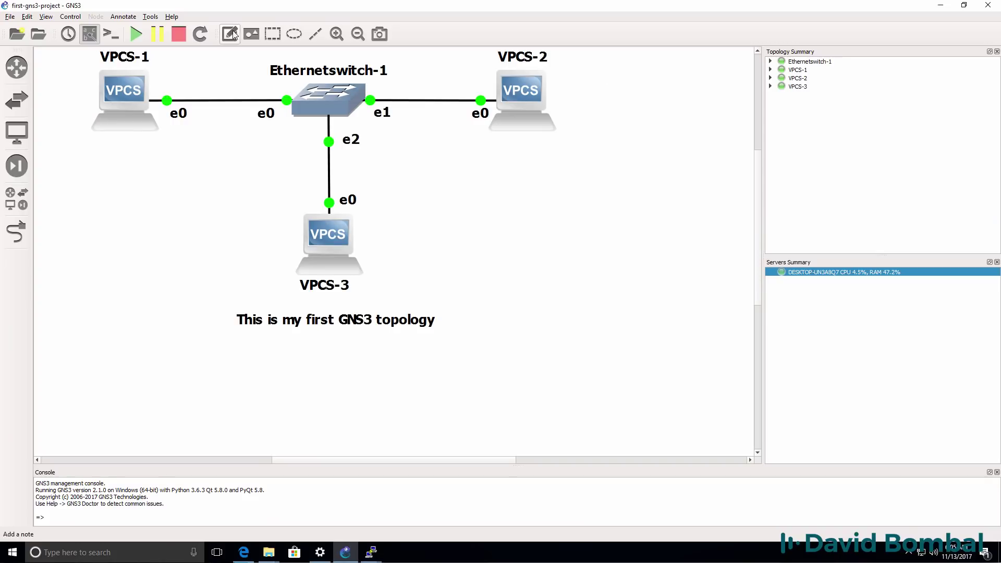
pyautogui.click(176, 39)
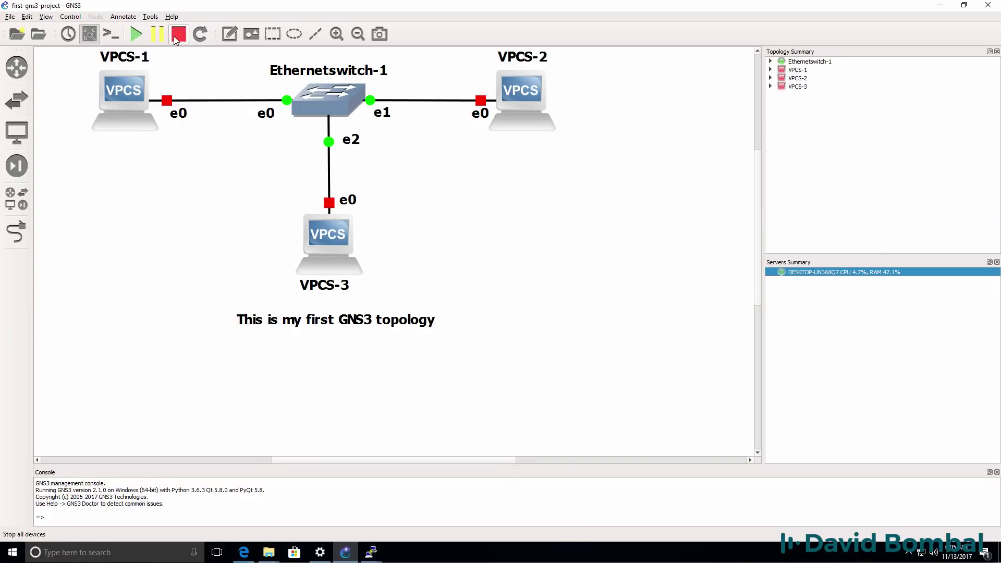
pyautogui.click(993, 6)
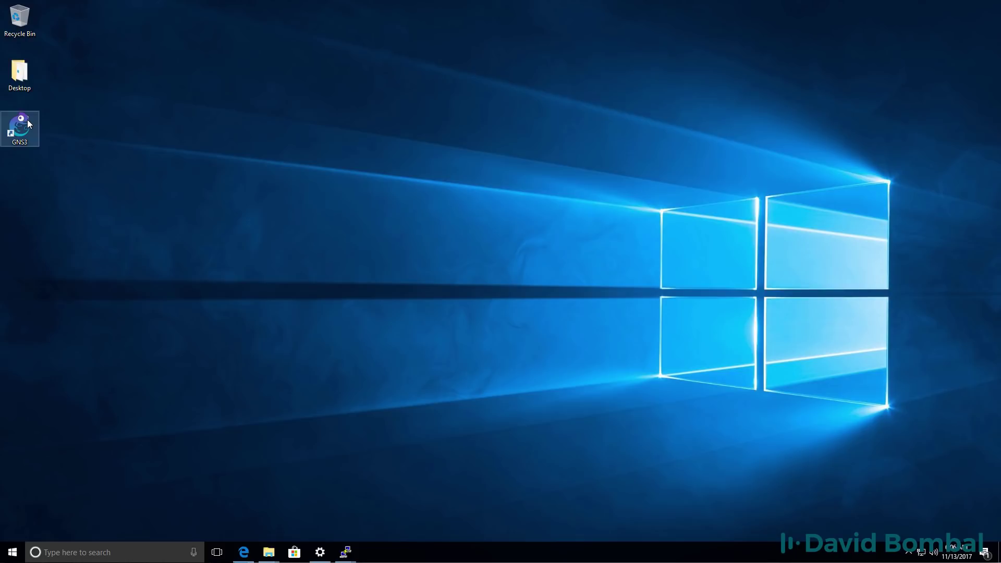
# - Relaunch GNS3 from the desktop and tick 'Don't show this again' in the Setup Wizard
pyautogui.doubleClick(21, 126)
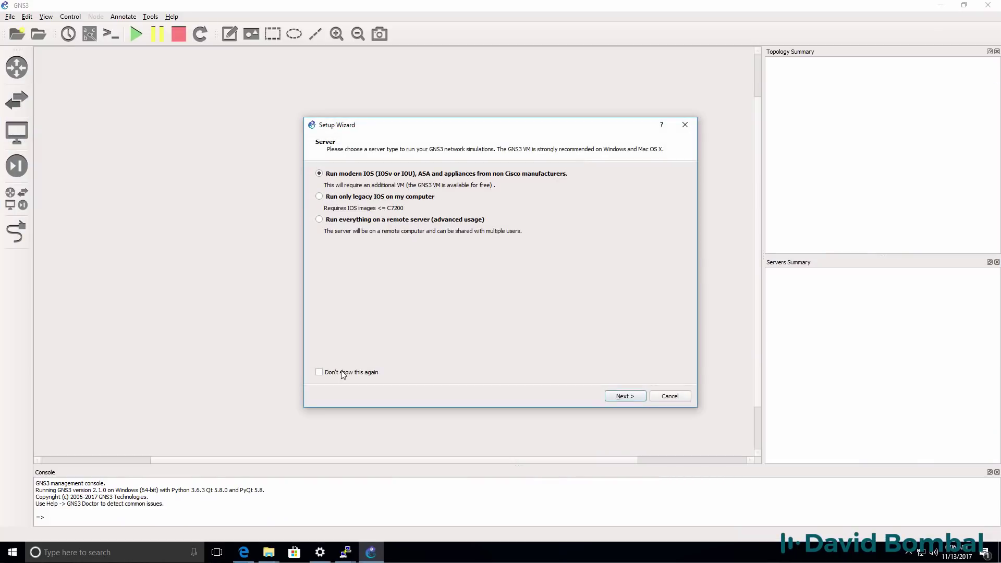
pyautogui.click(344, 372)
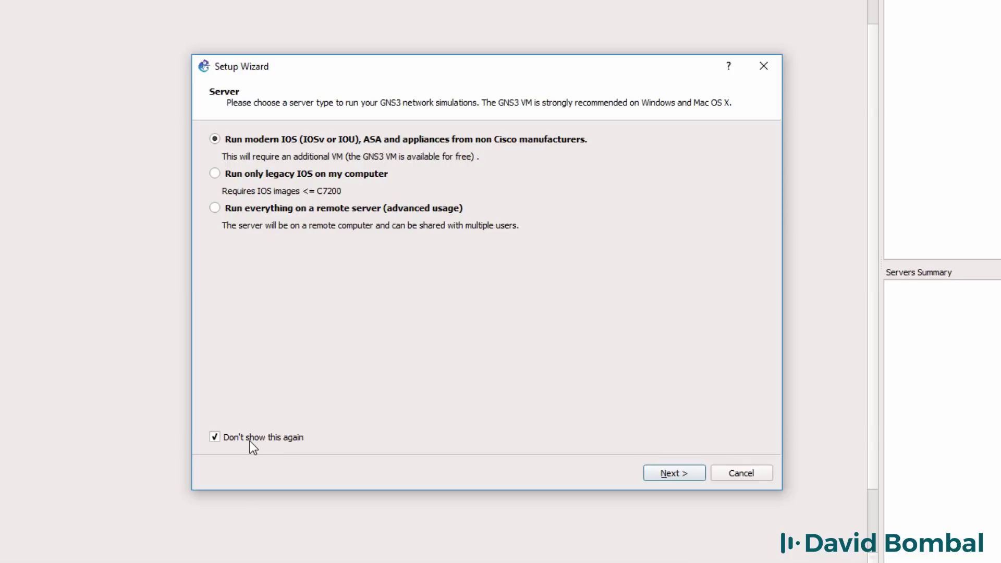
# - Dismiss the wizard, open first-gns3-project.gns3, start all nodes and open consoles to all of them
pyautogui.click(750, 472)
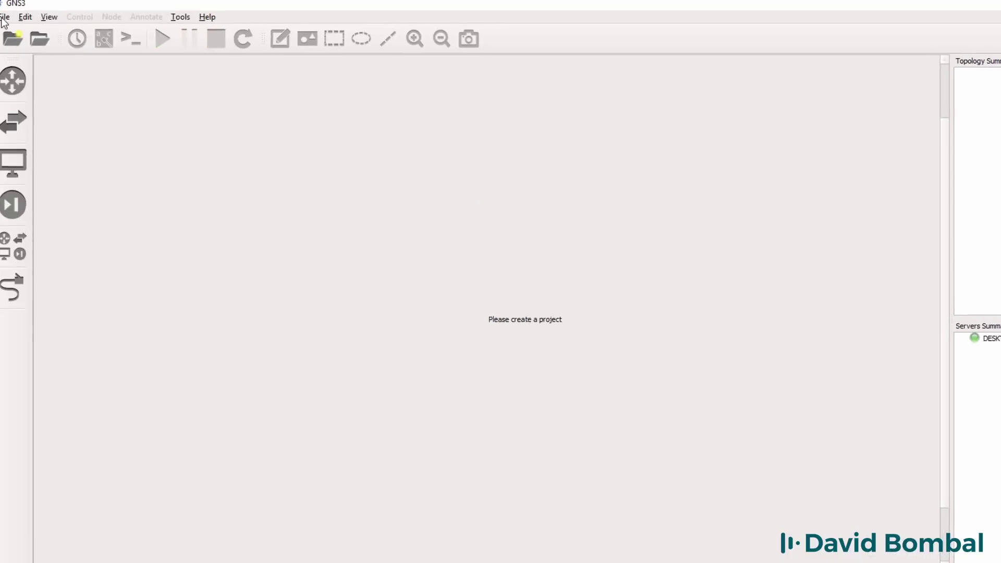
pyautogui.click(4, 19)
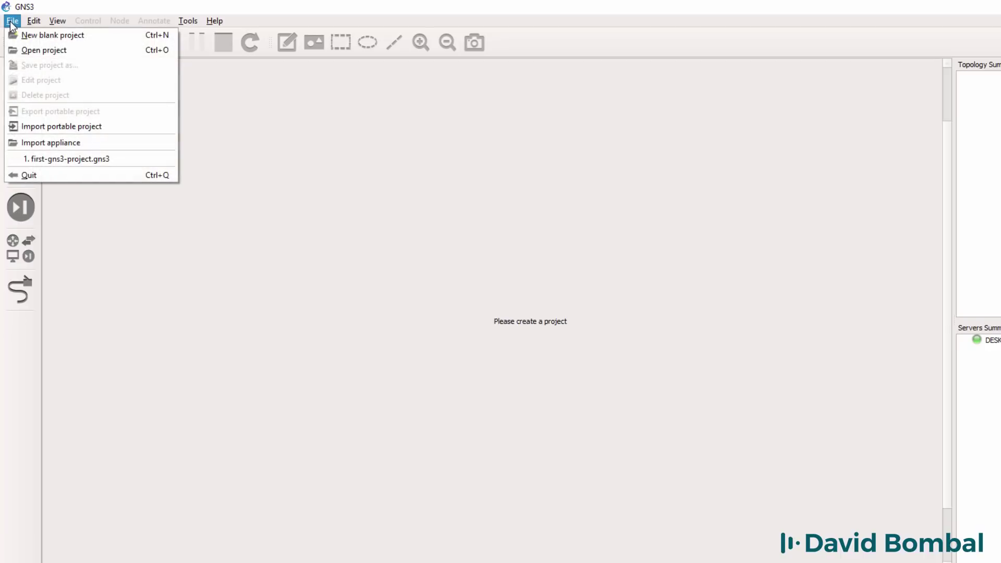
pyautogui.click(46, 50)
pyautogui.doubleClick(166, 105)
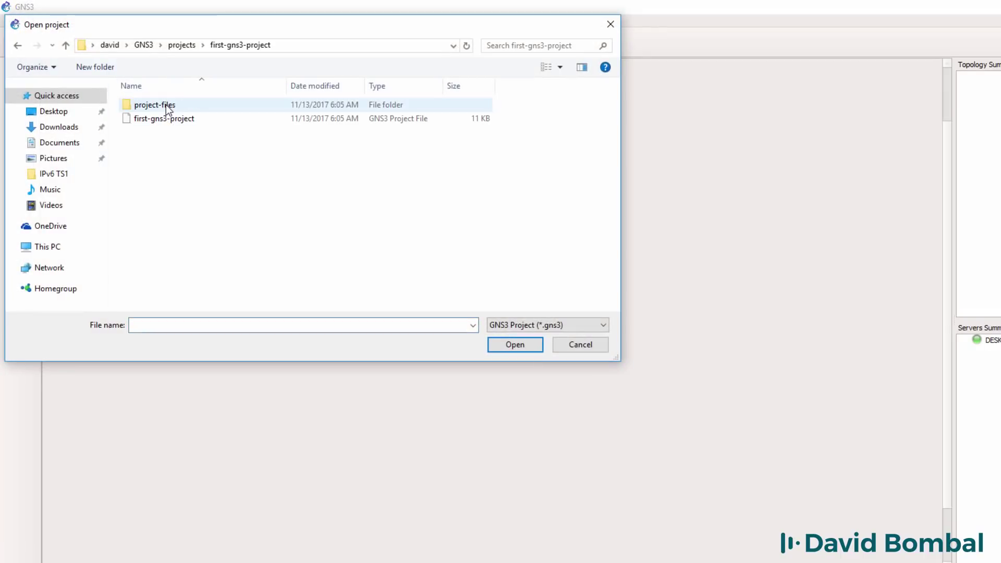
pyautogui.click(171, 116)
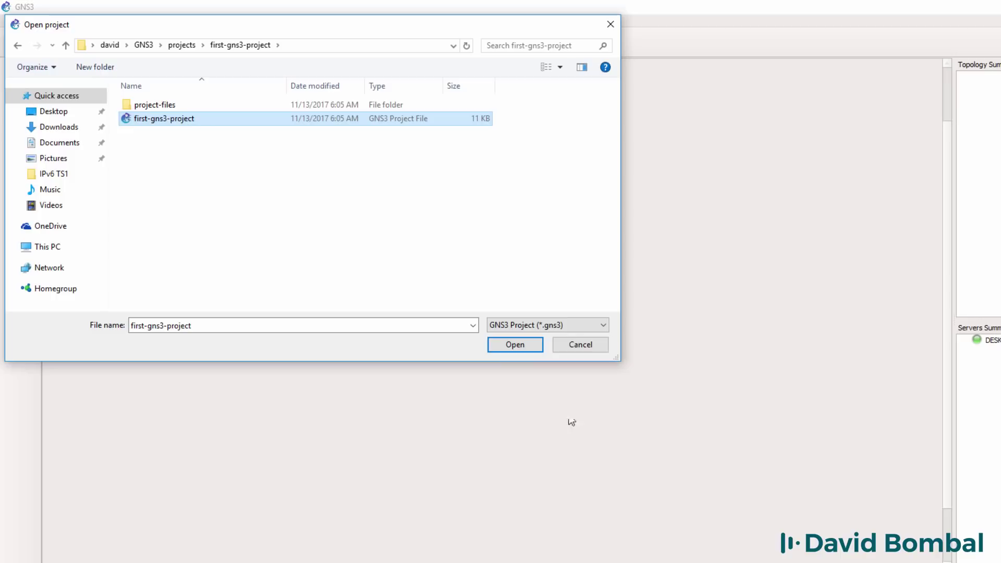
pyautogui.click(536, 347)
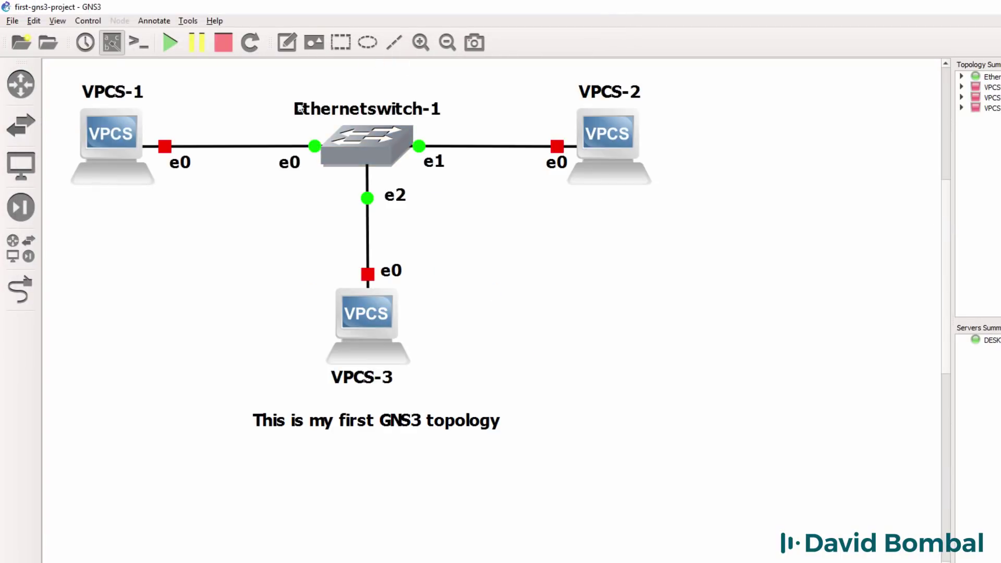
pyautogui.click(173, 40)
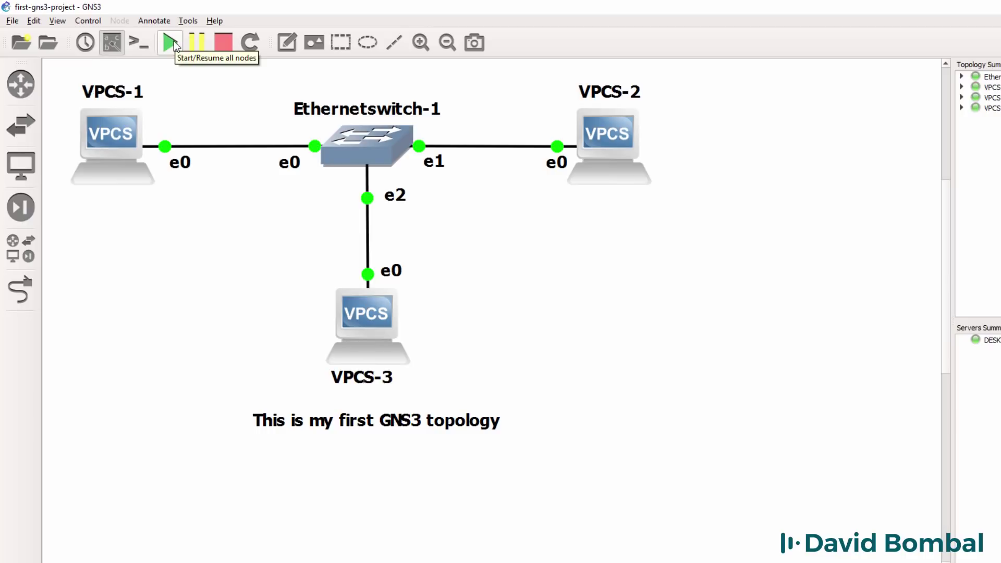
pyautogui.click(145, 41)
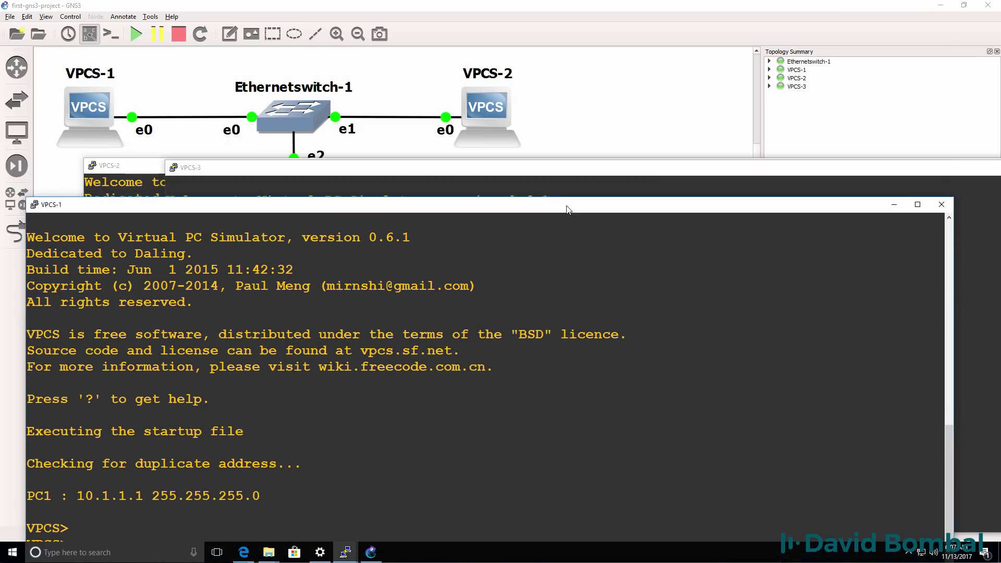
# - From the VPCS-1 console, ping 10.1.1.2 and 10.1.1.3 successfully, then go back to the topology
pyautogui.moveTo(566, 205)
pyautogui.mouseDown()
pyautogui.moveTo(555, 187)
pyautogui.moveTo(551, 236)
pyautogui.moveTo(548, 182)
pyautogui.moveTo(552, 215)
pyautogui.mouseUp()
pyautogui.write('ping 10.')
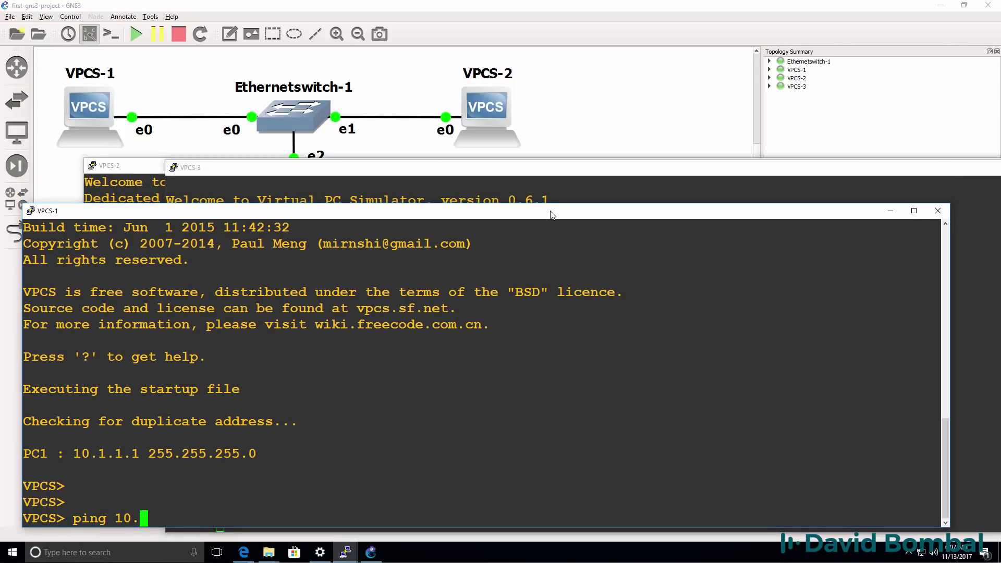
pyautogui.write('1.1.1')
pyautogui.press('BackSpace')
pyautogui.write('2')
pyautogui.press('Return')
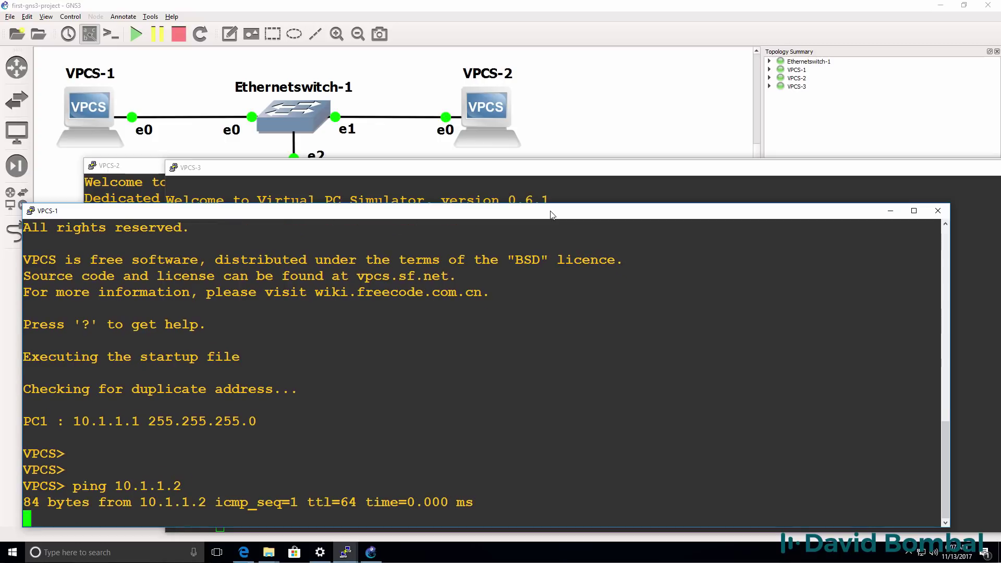
pyautogui.hotkey('ctrl', 'c')
pyautogui.press('Up')
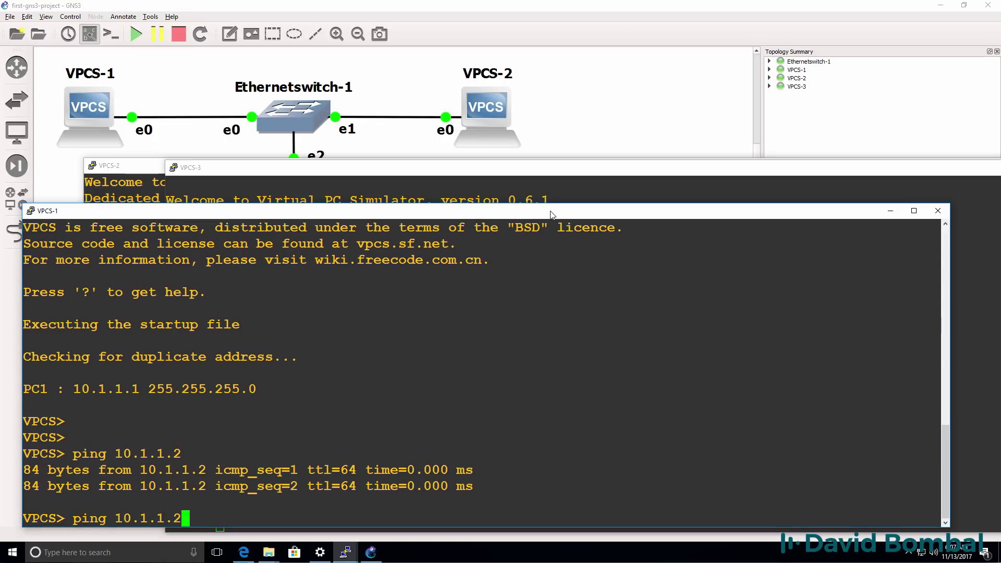
pyautogui.press('BackSpace')
pyautogui.write('3')
pyautogui.press('Return')
pyautogui.hotkey('ctrl', 'c')
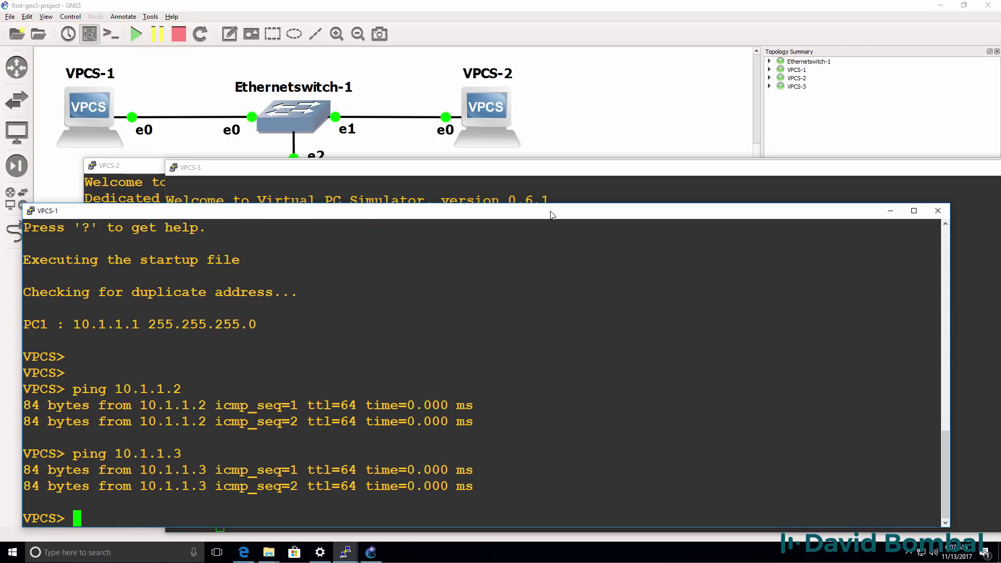
pyautogui.click(636, 27)
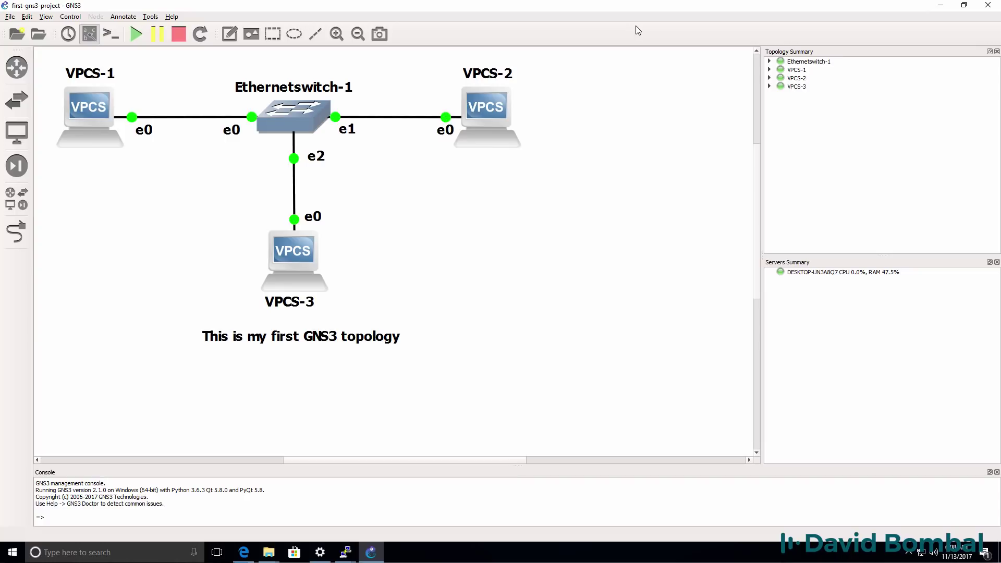
# - Stop all three VPCS nodes and close GNS3, letting its local server shut down
pyautogui.click(186, 33)
pyautogui.click(987, 6)
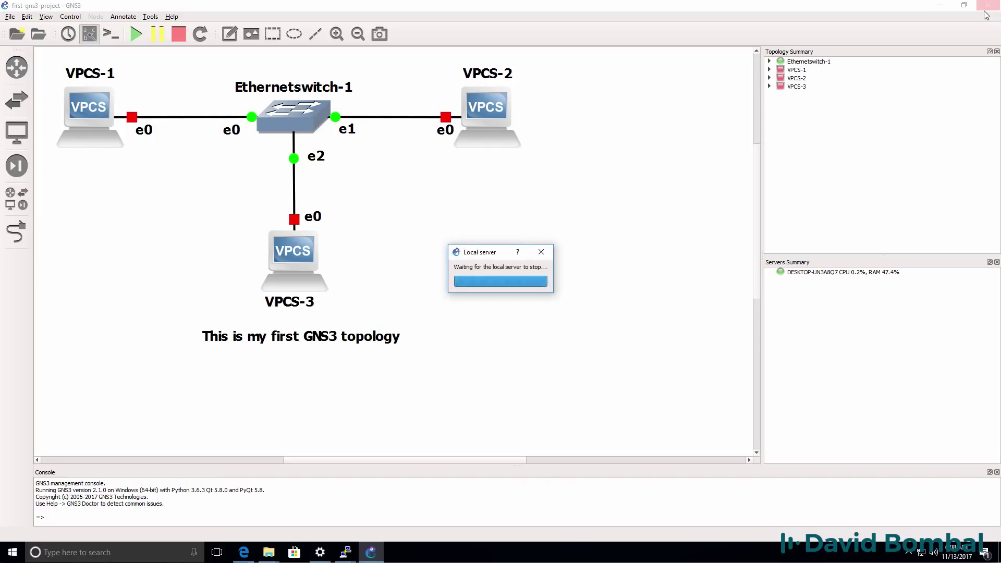